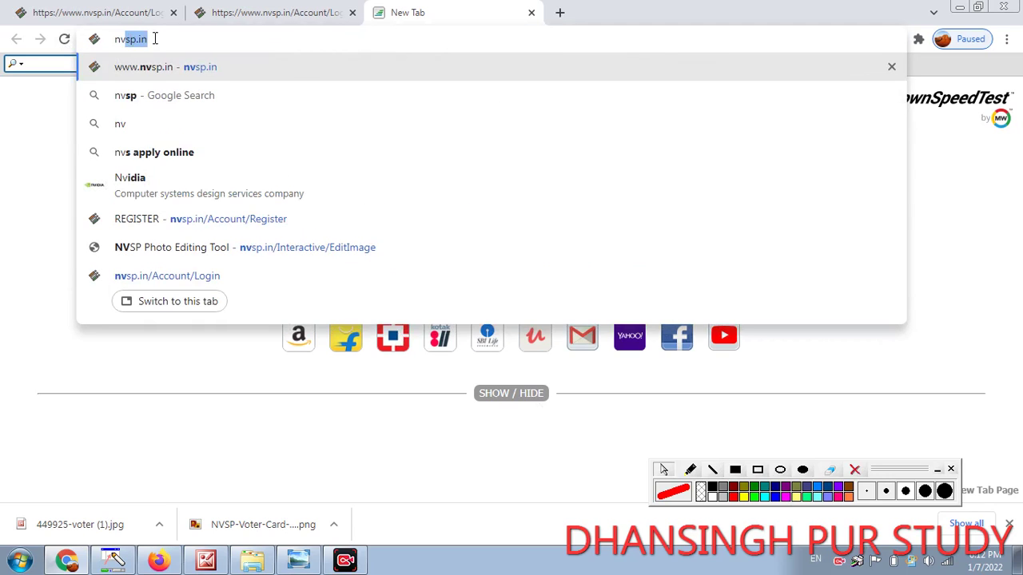
Step: Accept the nvsp.in address suggestion in Chrome and load the portal
key("Right")
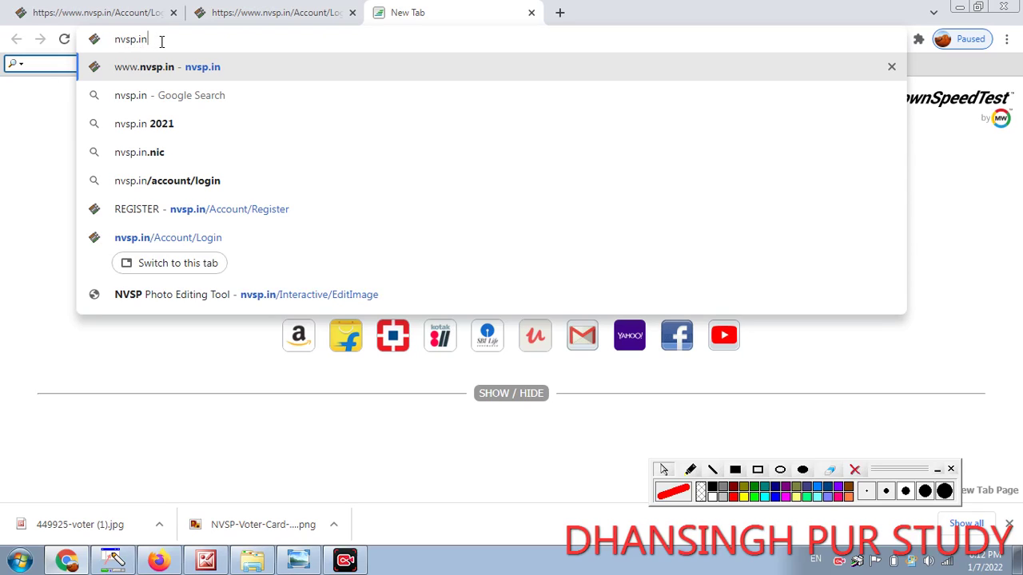
key("Return")
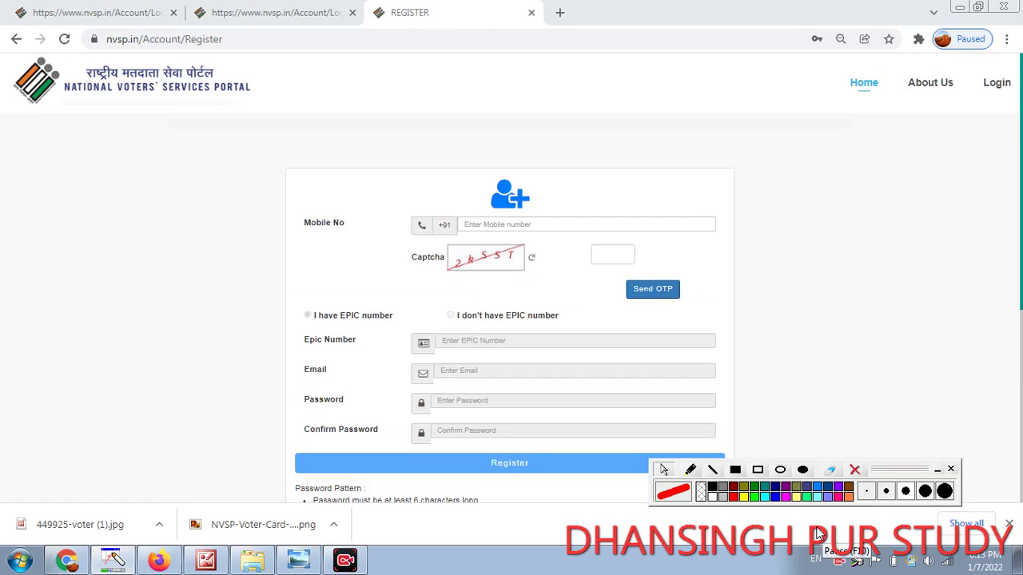
left_click(489, 225)
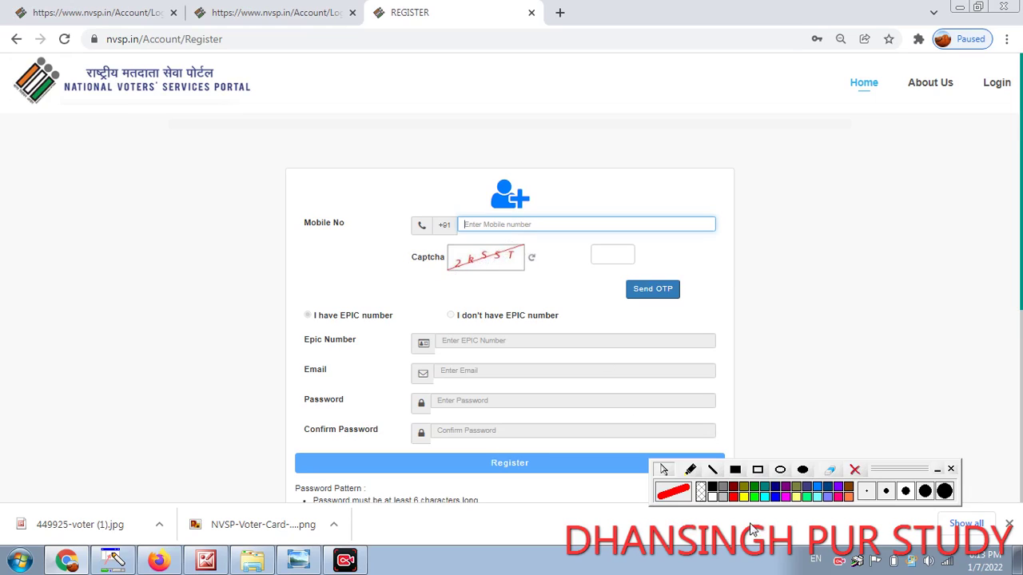
left_click(673, 477)
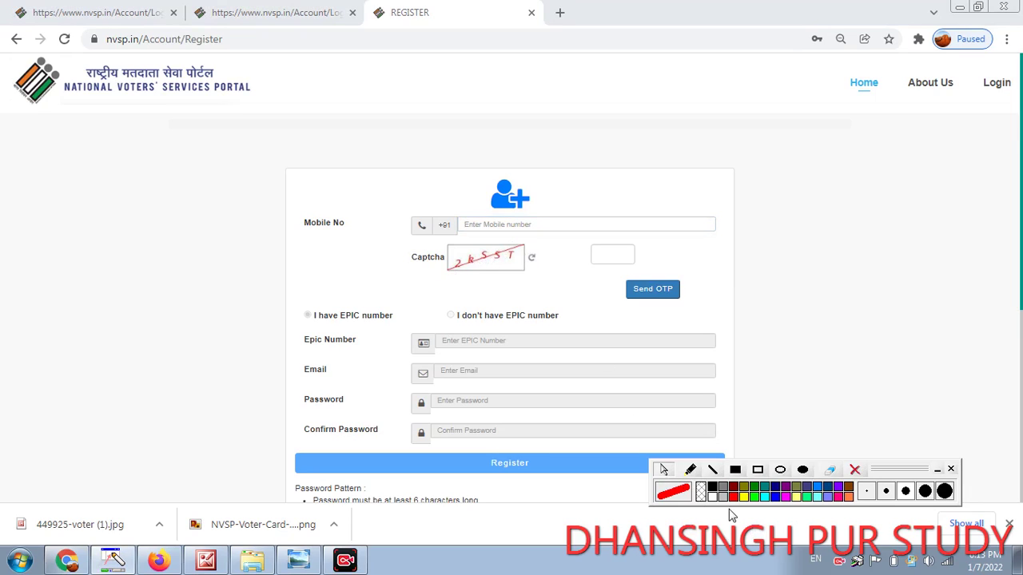
left_click(757, 469)
left_click_drag(424, 245, 541, 281)
mouse_move(576, 237)
left_mouse_down()
mouse_move(597, 264)
mouse_move(660, 275)
left_mouse_up()
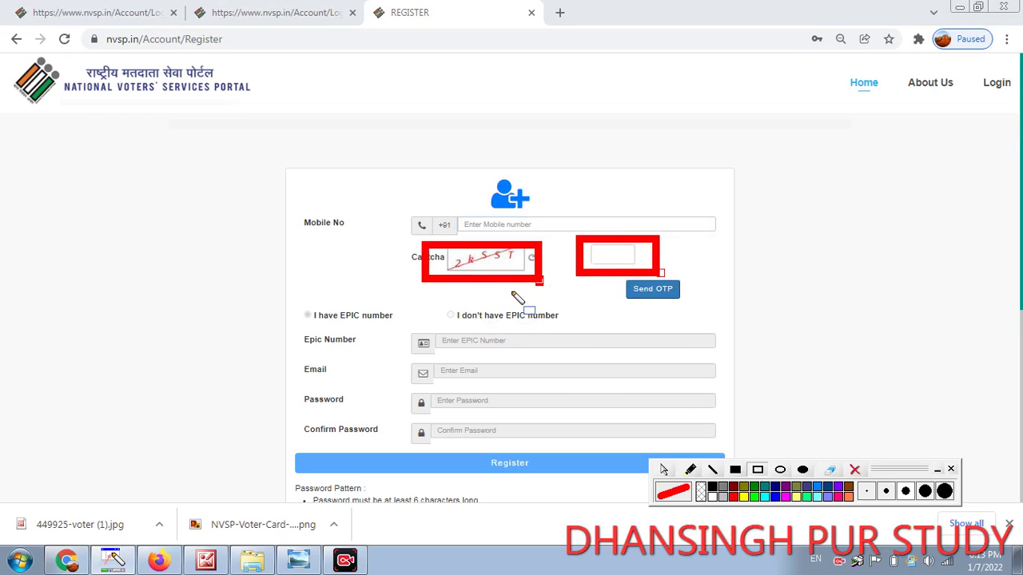
mouse_move(652, 285)
left_mouse_down()
mouse_move(666, 286)
mouse_move(655, 293)
left_mouse_up()
left_click(855, 470)
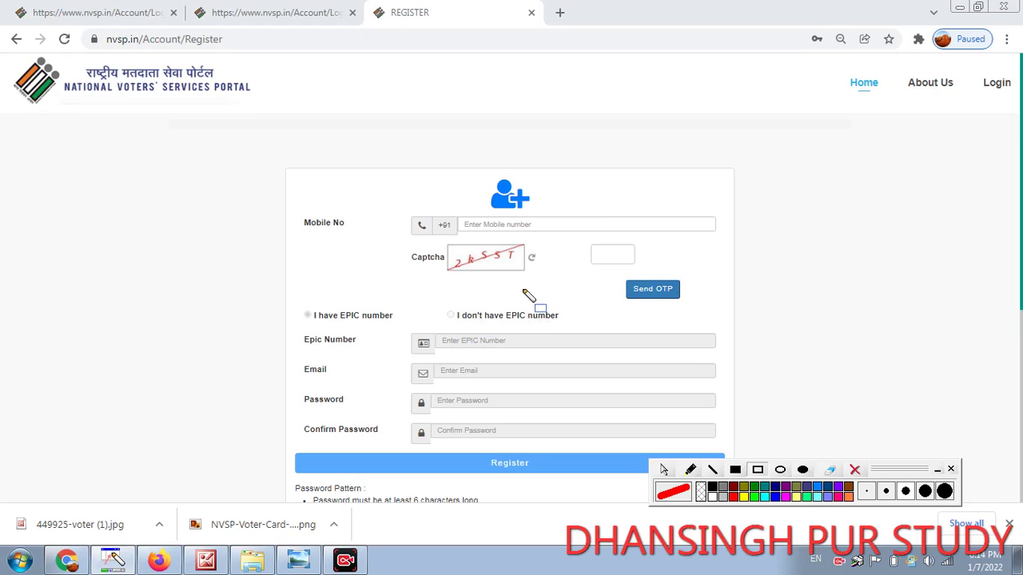
mouse_move(428, 279)
left_mouse_down()
mouse_move(530, 315)
mouse_move(541, 310)
left_mouse_up()
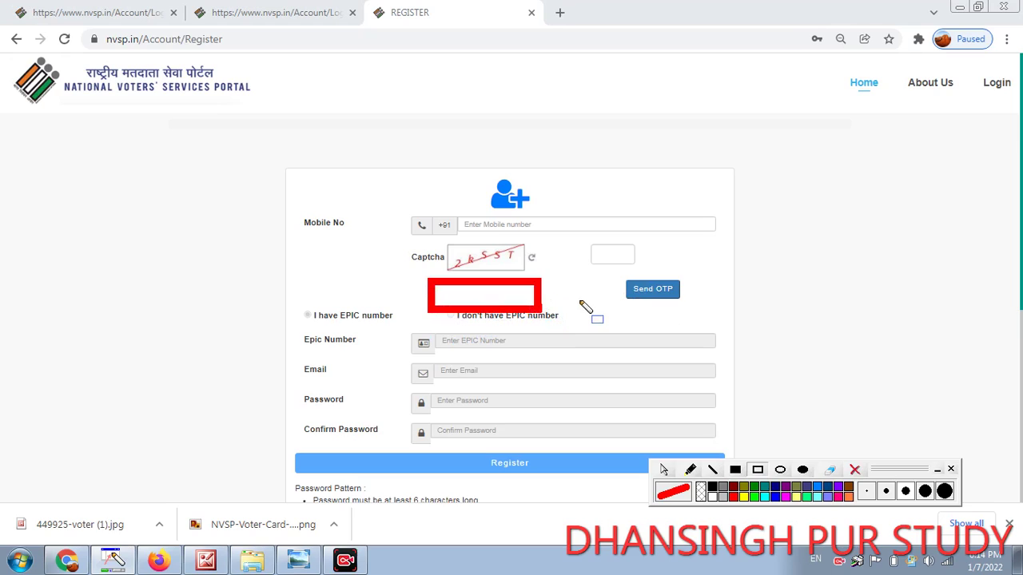
mouse_move(773, 131)
left_mouse_down()
mouse_move(797, 156)
mouse_move(891, 175)
left_mouse_up()
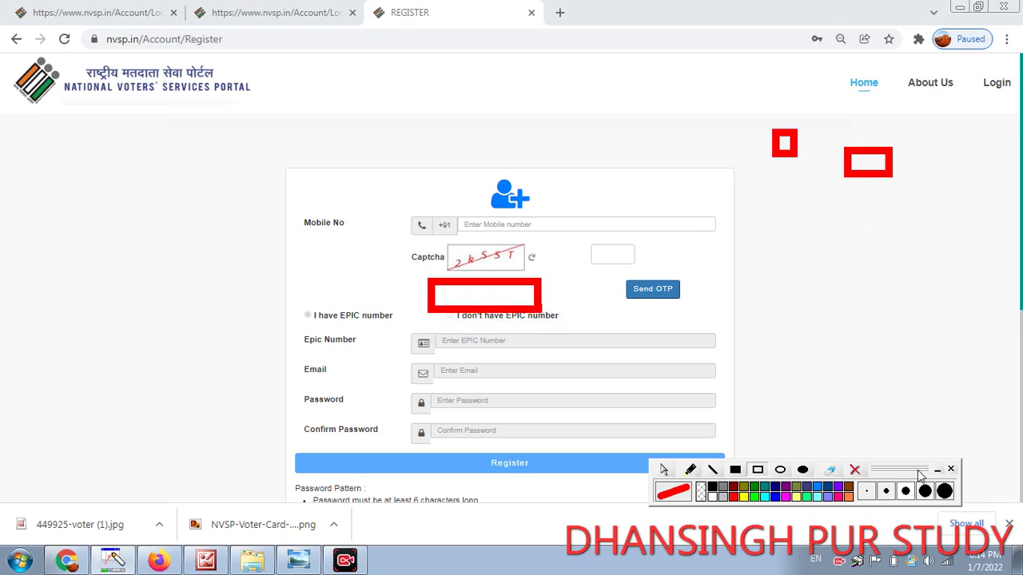
left_click(855, 470)
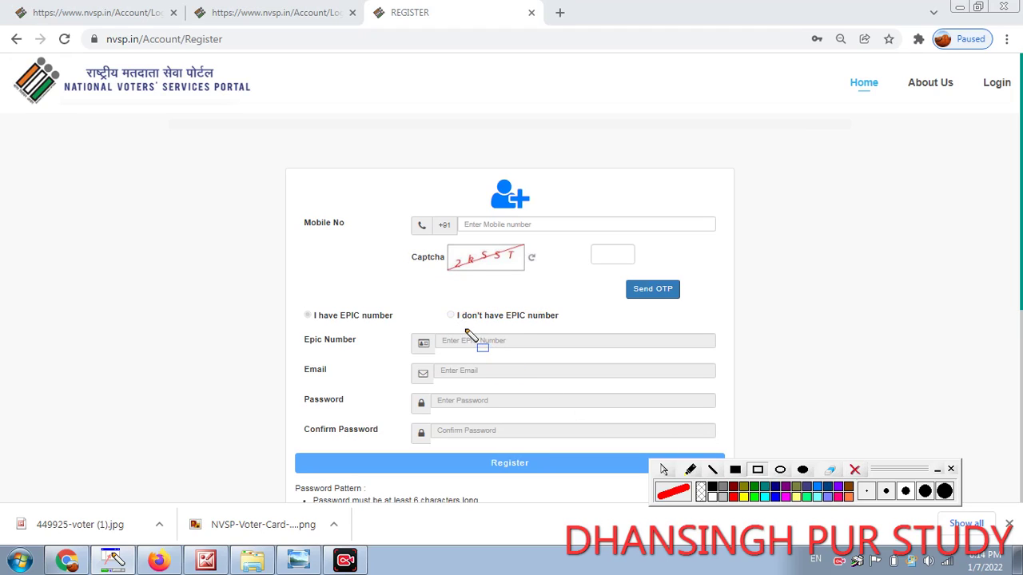
mouse_move(439, 307)
left_mouse_down()
mouse_move(458, 326)
mouse_move(543, 327)
left_mouse_up()
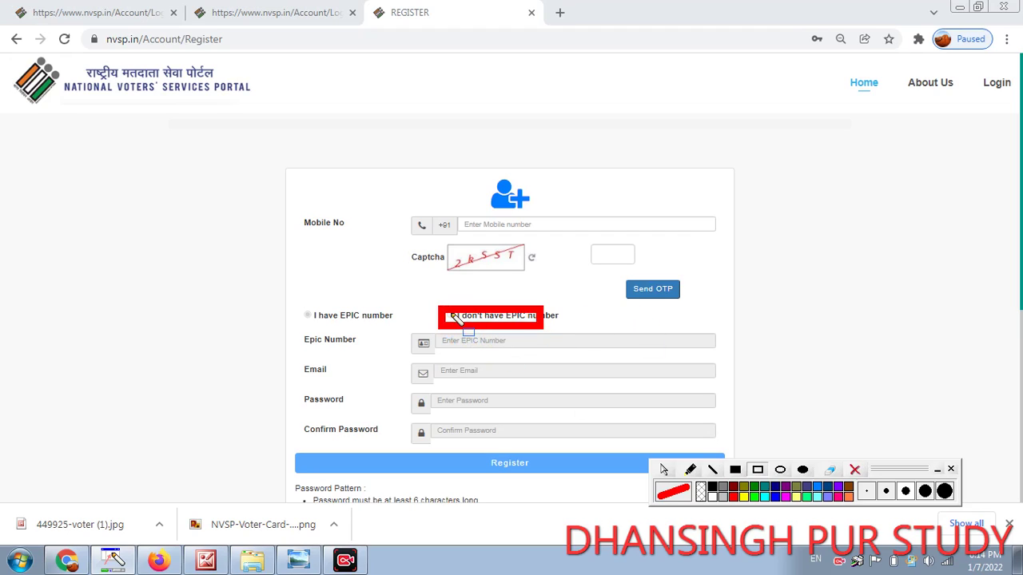
left_click(856, 470)
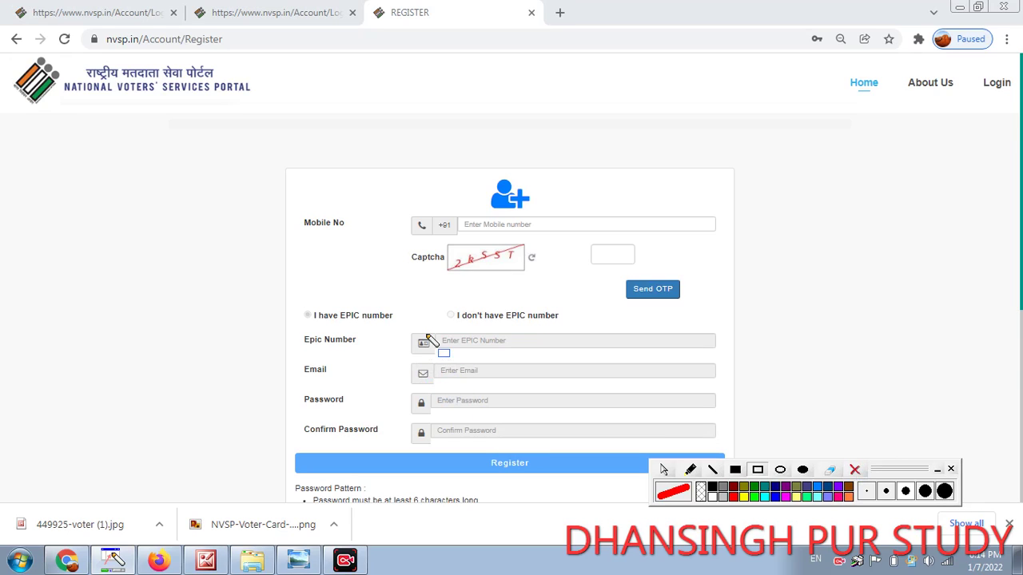
mouse_move(428, 344)
left_mouse_down()
mouse_move(416, 339)
mouse_move(466, 364)
mouse_move(411, 339)
mouse_move(426, 360)
mouse_move(471, 370)
left_mouse_up()
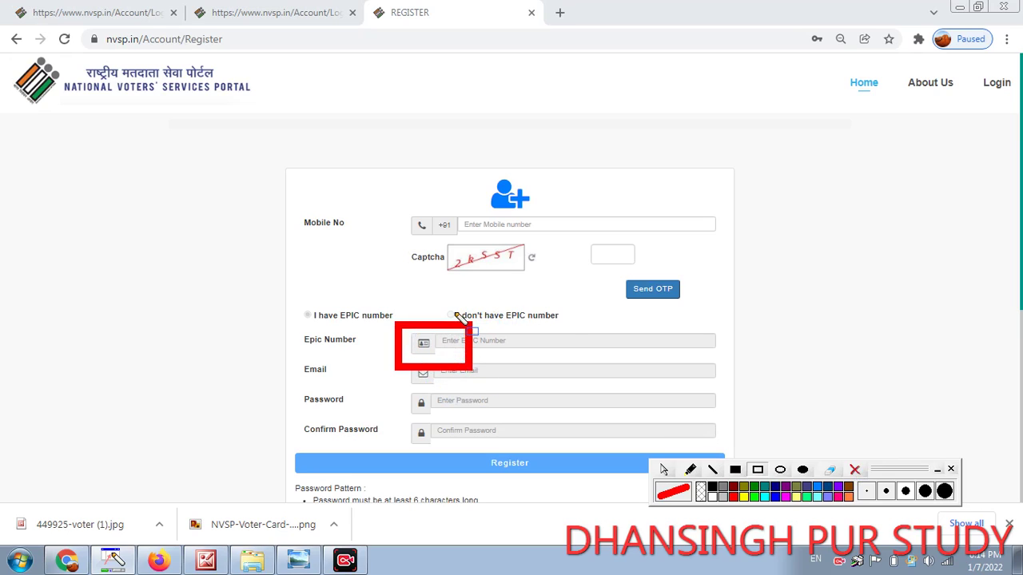
mouse_move(397, 325)
left_mouse_down()
mouse_move(463, 361)
mouse_move(510, 352)
left_mouse_up()
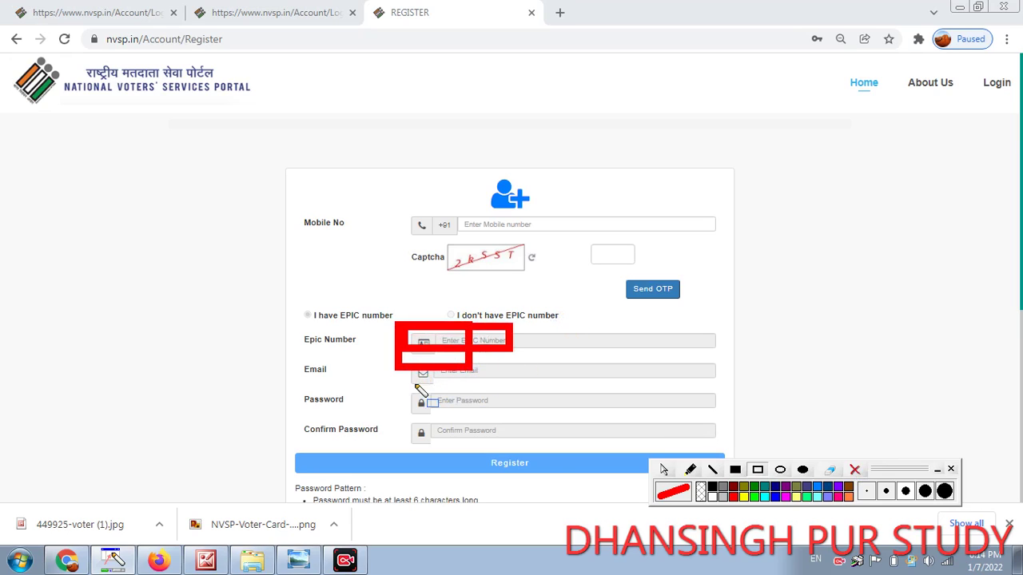
mouse_move(411, 367)
left_mouse_down()
mouse_move(513, 395)
mouse_move(506, 387)
left_mouse_up()
mouse_move(396, 388)
left_mouse_down()
mouse_move(472, 418)
mouse_move(510, 418)
left_mouse_up()
mouse_move(397, 420)
left_mouse_down()
mouse_move(440, 446)
mouse_move(531, 452)
left_mouse_up()
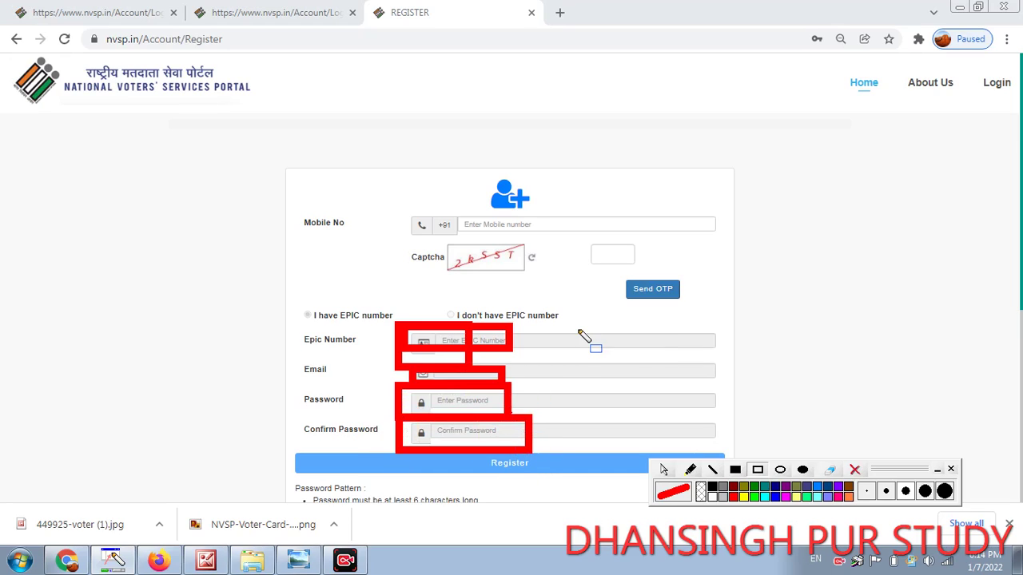
left_click(690, 470)
left_click_drag(686, 238, 735, 232)
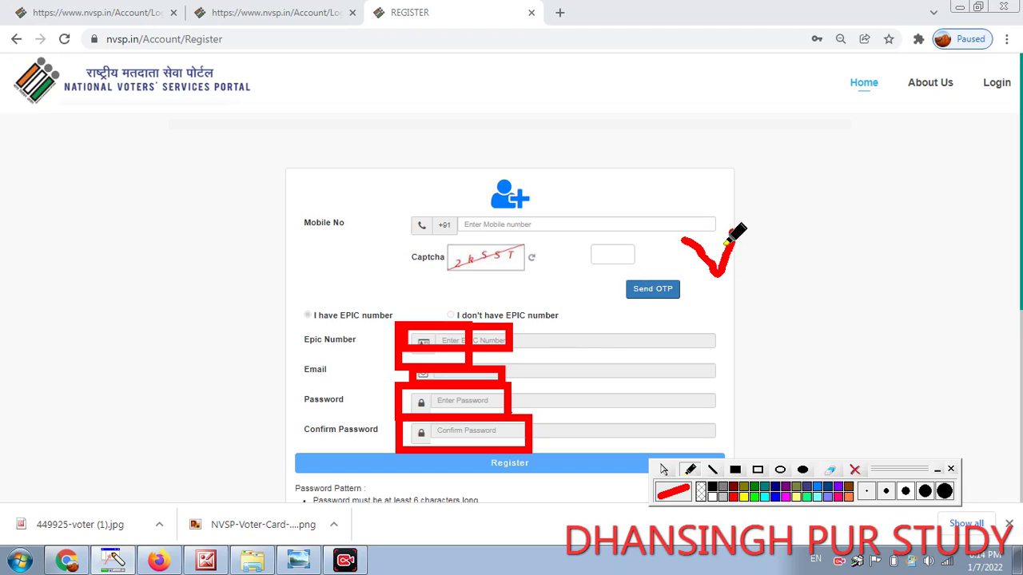
left_click_drag(749, 254, 751, 266)
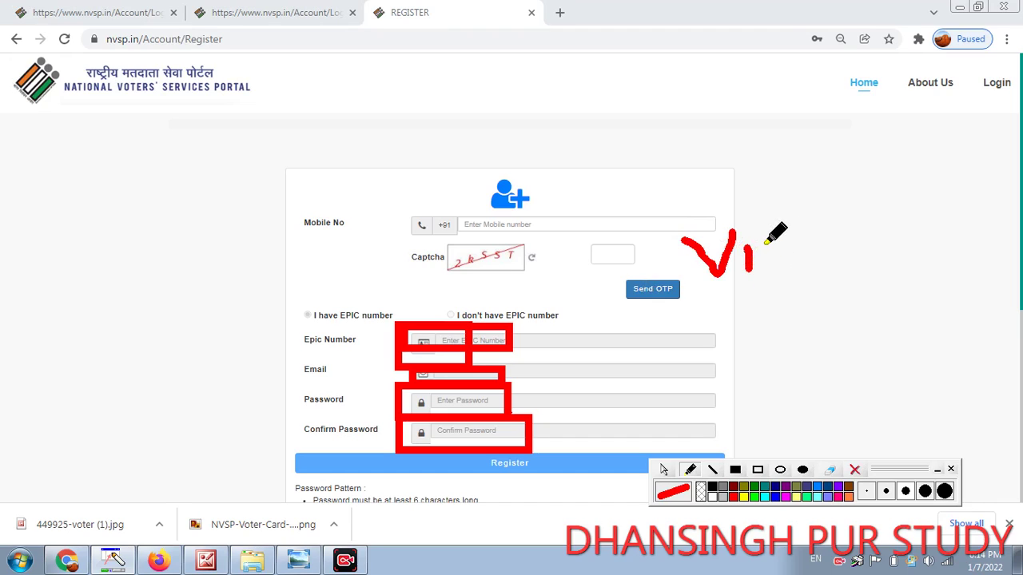
left_click(772, 256)
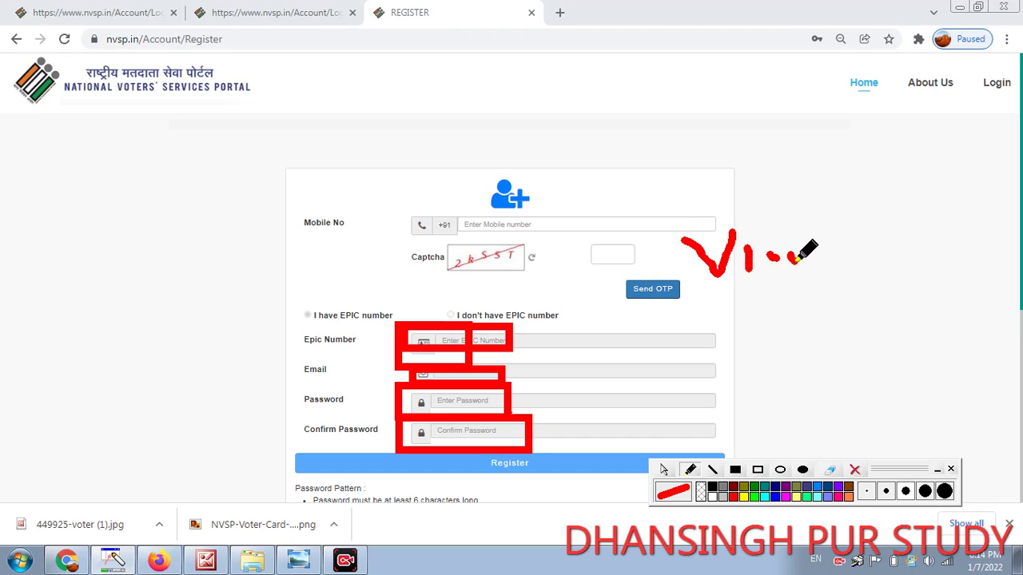
left_click(793, 257)
mouse_move(822, 254)
left_mouse_down()
mouse_move(818, 229)
mouse_move(892, 264)
left_mouse_up()
left_click_drag(831, 218, 799, 287)
left_click_drag(894, 232, 952, 275)
left_click_drag(977, 206, 1021, 209)
mouse_move(666, 227)
left_mouse_down()
mouse_move(715, 274)
mouse_move(945, 304)
left_mouse_up()
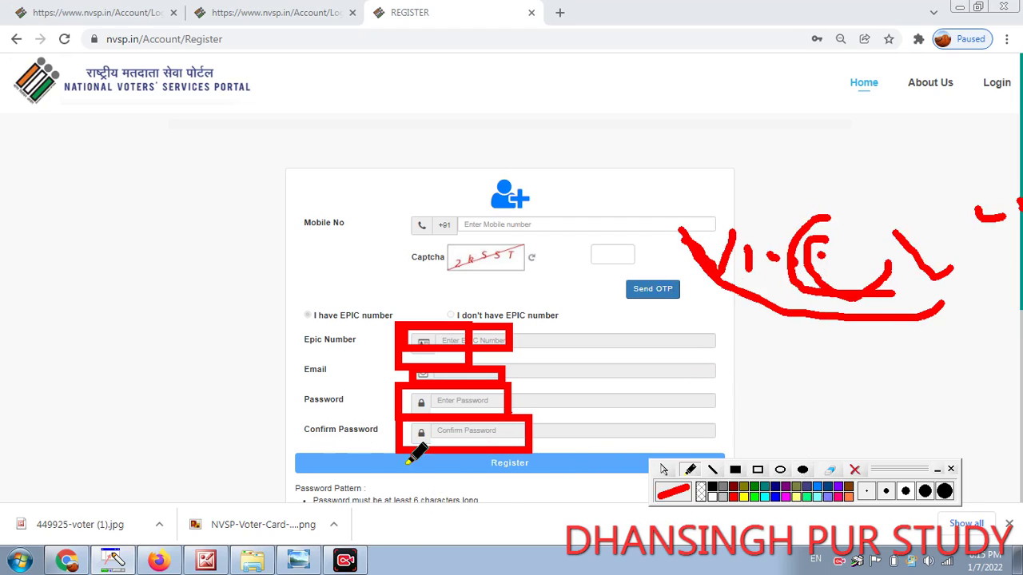
left_click(830, 470)
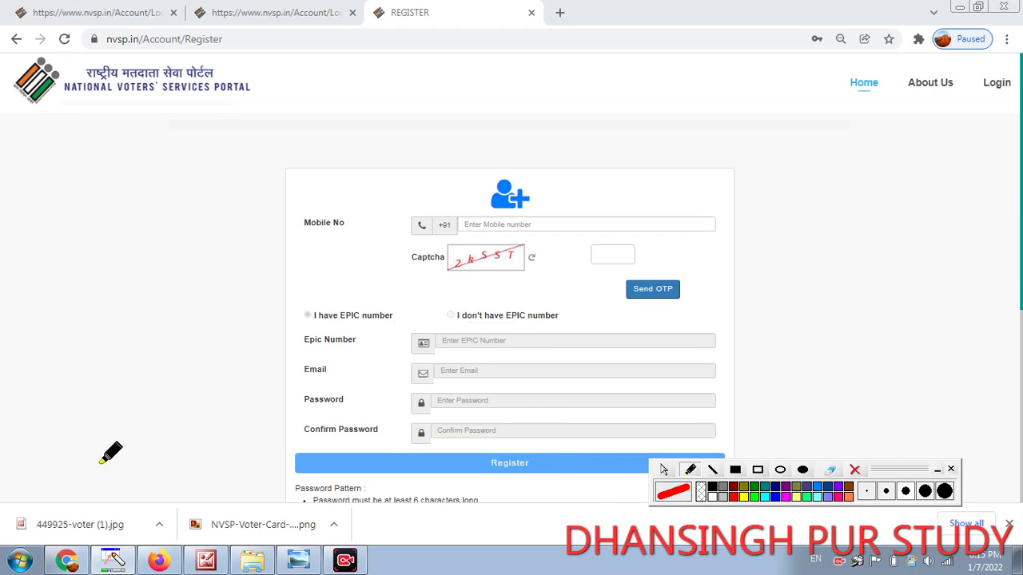
Step: Enter the displayed captcha on the Login page and sign in to the portal
left_click(663, 470)
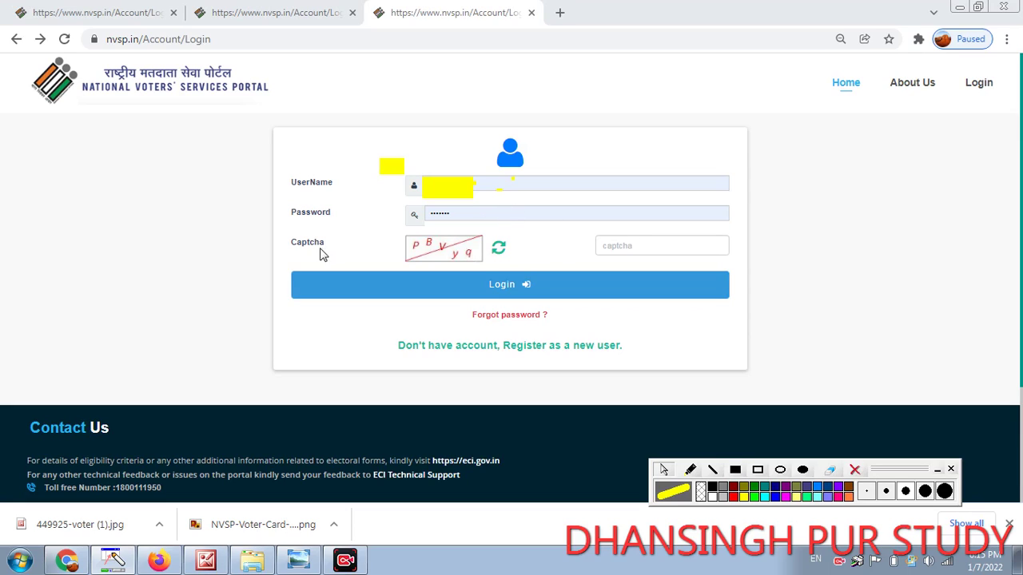
left_click(648, 244)
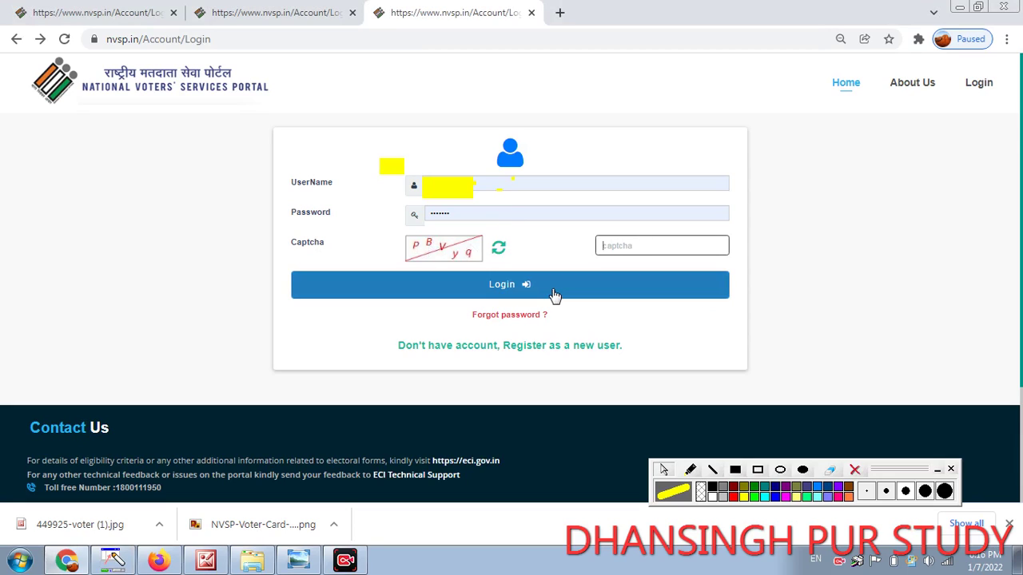
type("PBVyq")
left_click(503, 288)
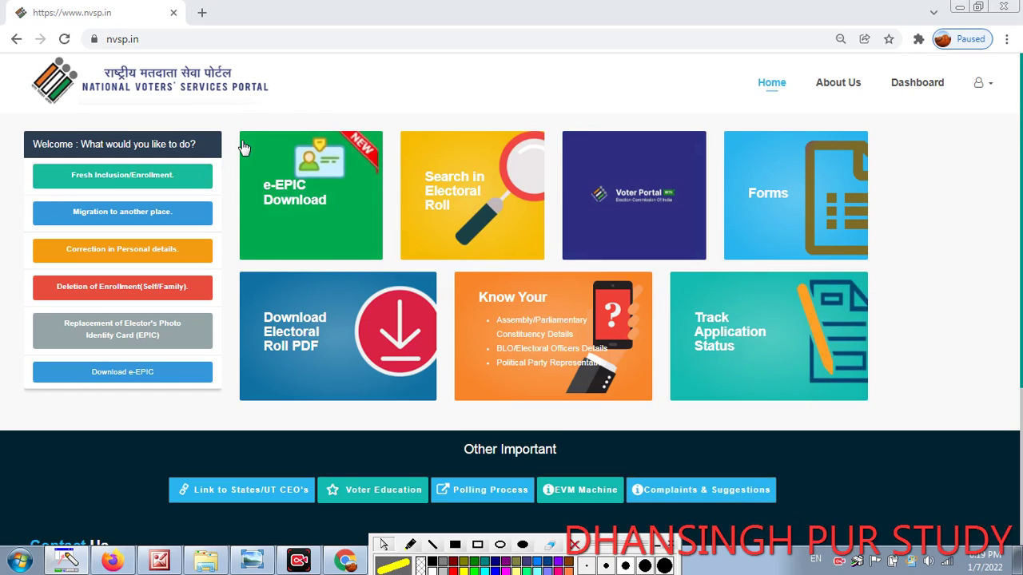
Step: Start a fresh enrollment, declare residence in India, pick Uttar Pradesh, and proceed to Form 6
left_click(114, 177)
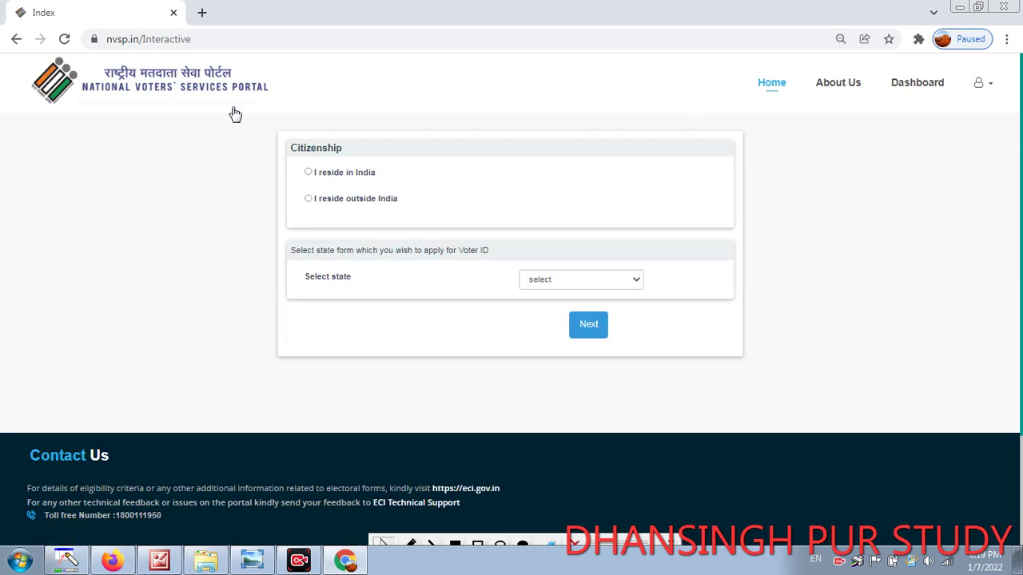
left_click(309, 174)
left_click(584, 282)
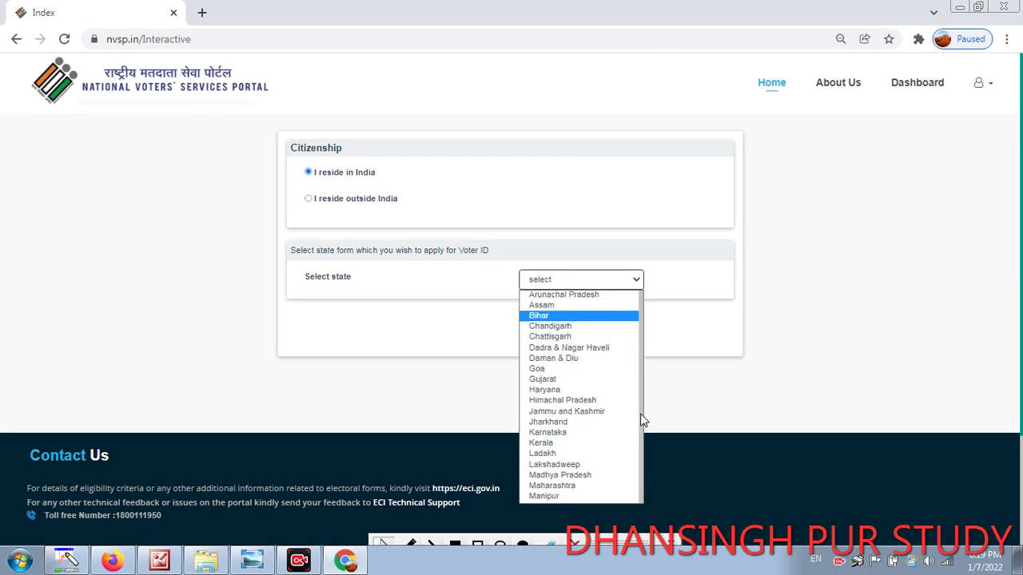
left_click_drag(640, 404, 633, 513)
left_click(598, 281)
scroll(557, 491, "down", 2)
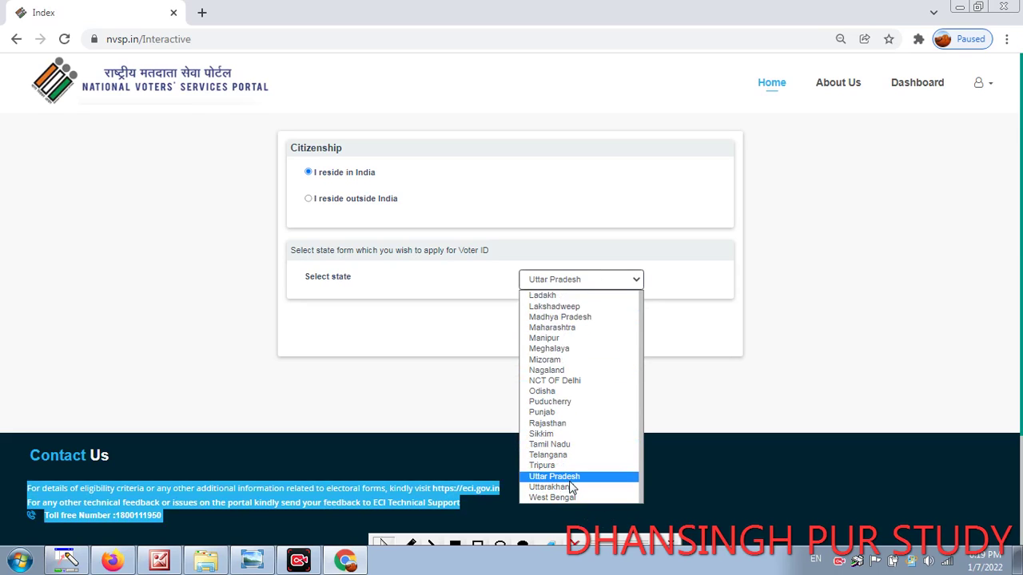
left_click(569, 480)
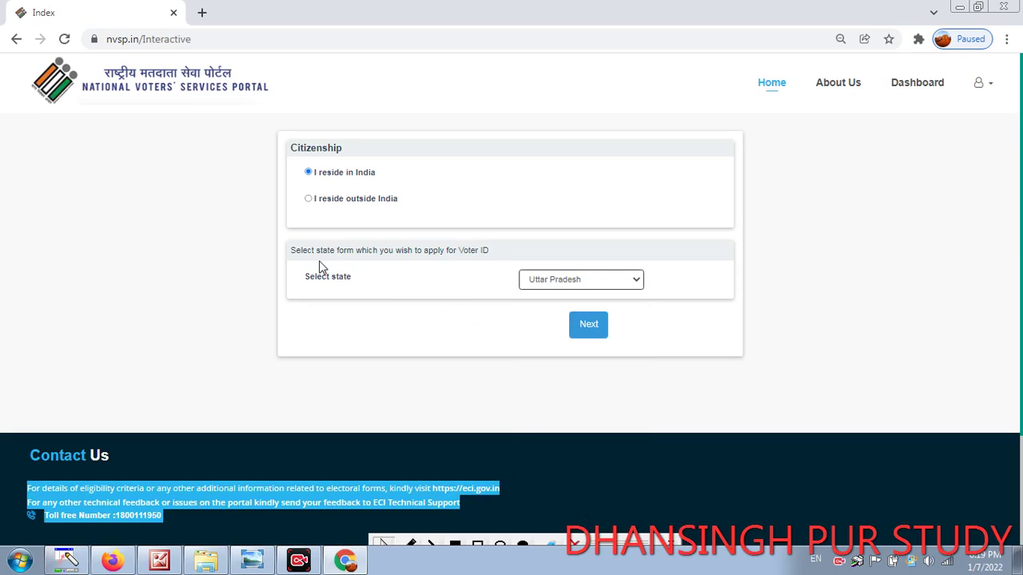
left_click(589, 327)
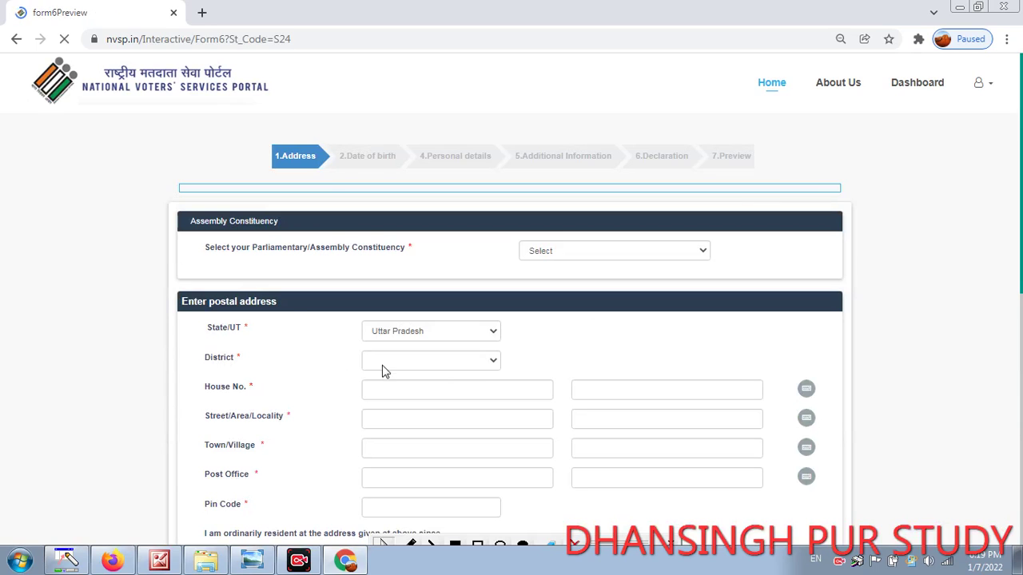
Step: Choose Powayan as the assembly constituency and Shahjahanpur as the district
left_click(666, 251)
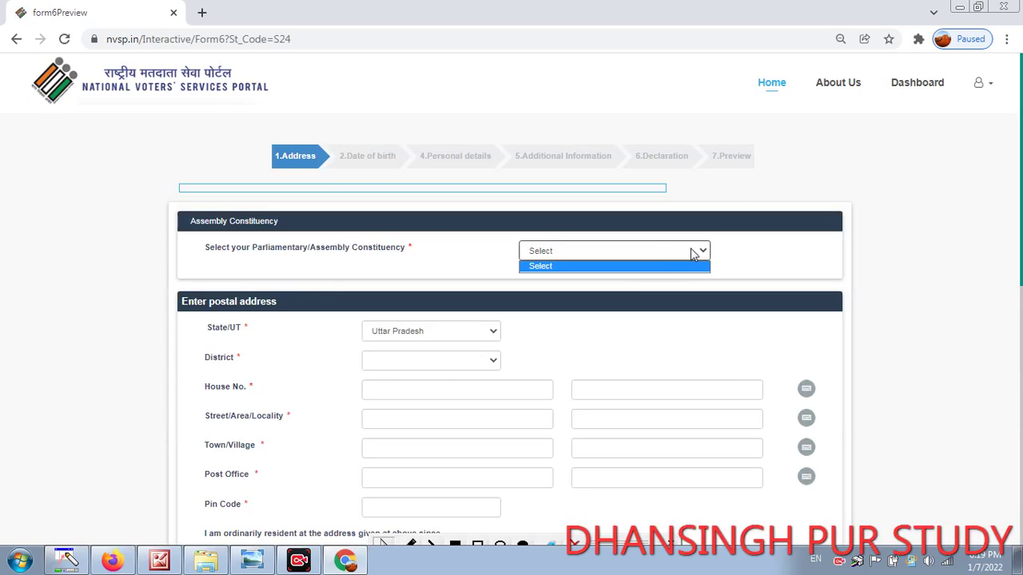
left_click(692, 251)
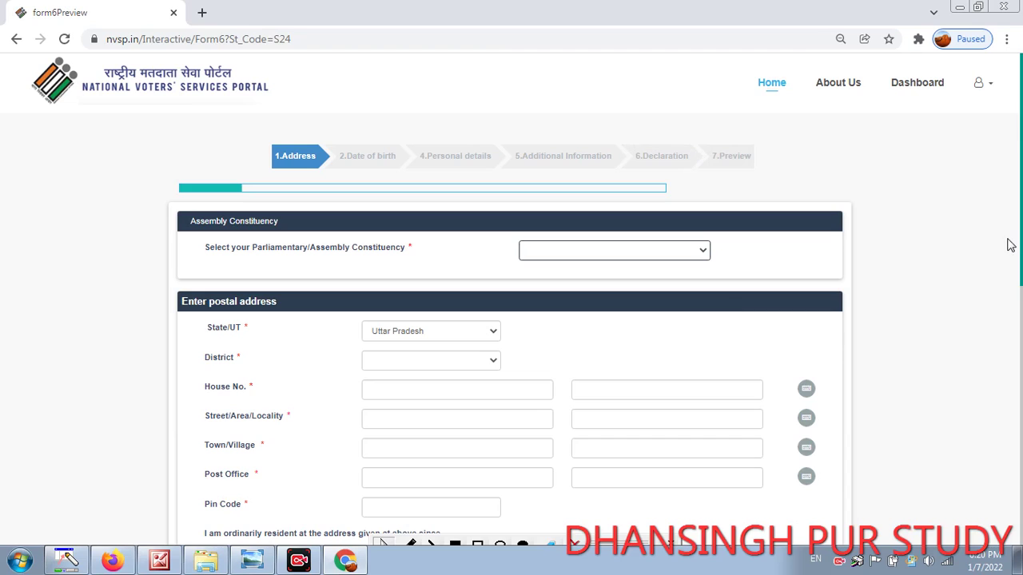
scroll(1020, 272, "down", 1)
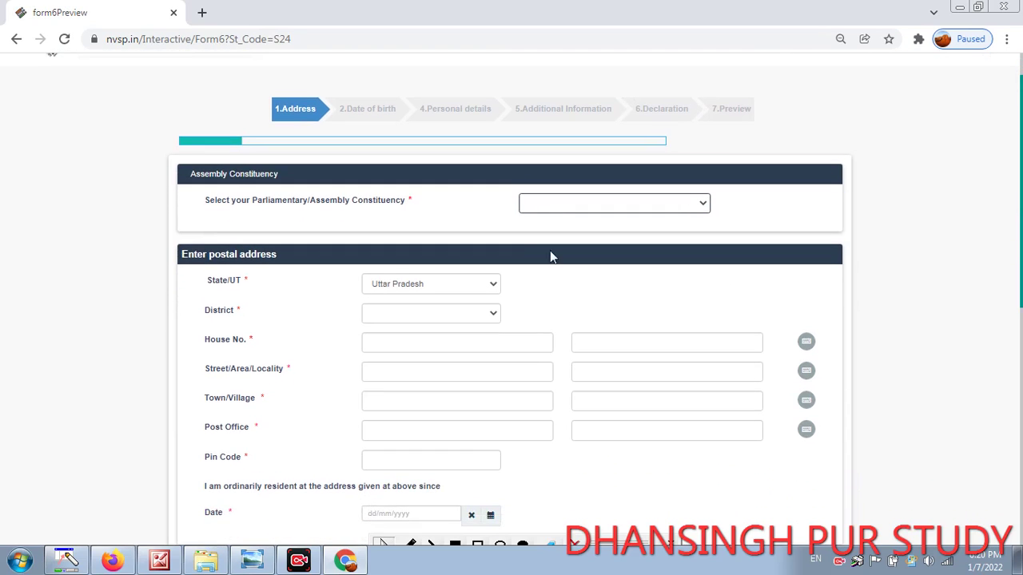
left_click(589, 206)
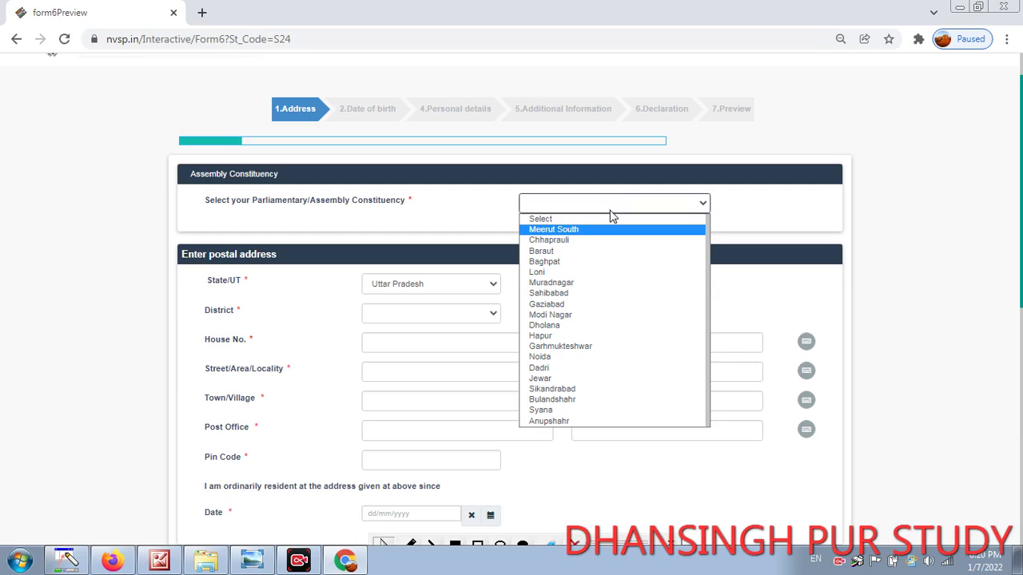
type("po")
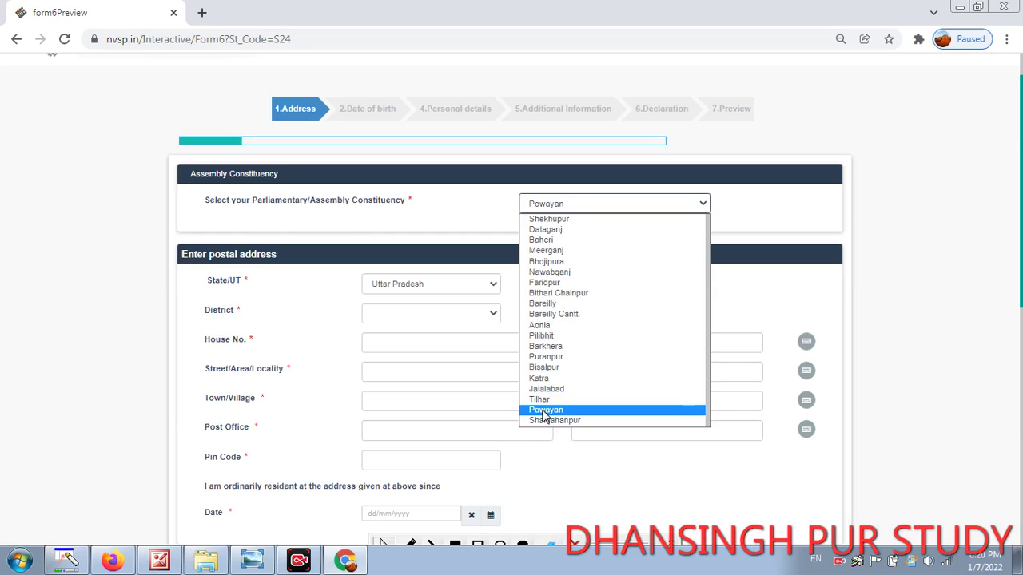
left_click(544, 410)
left_click(525, 279)
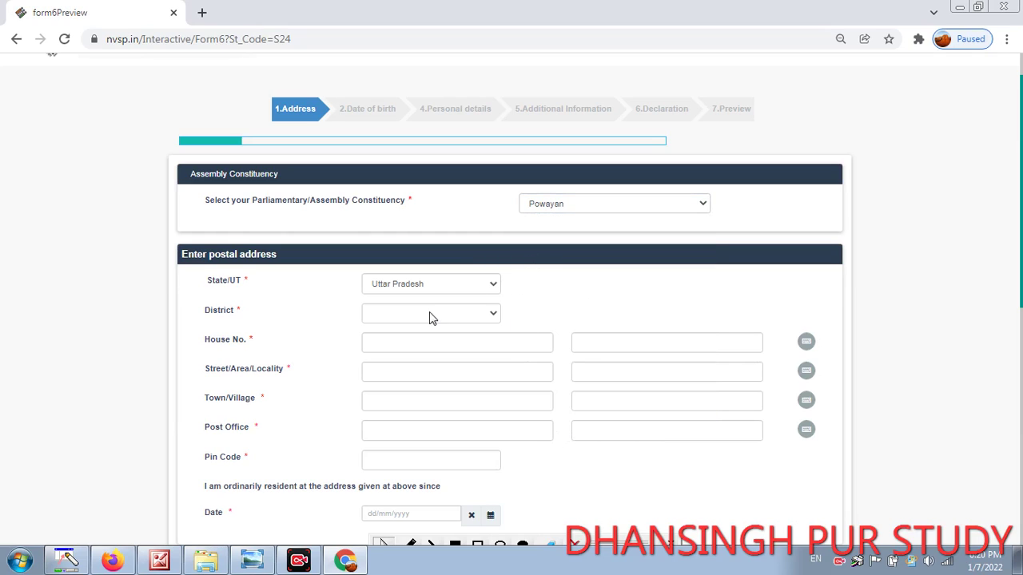
left_click(421, 318)
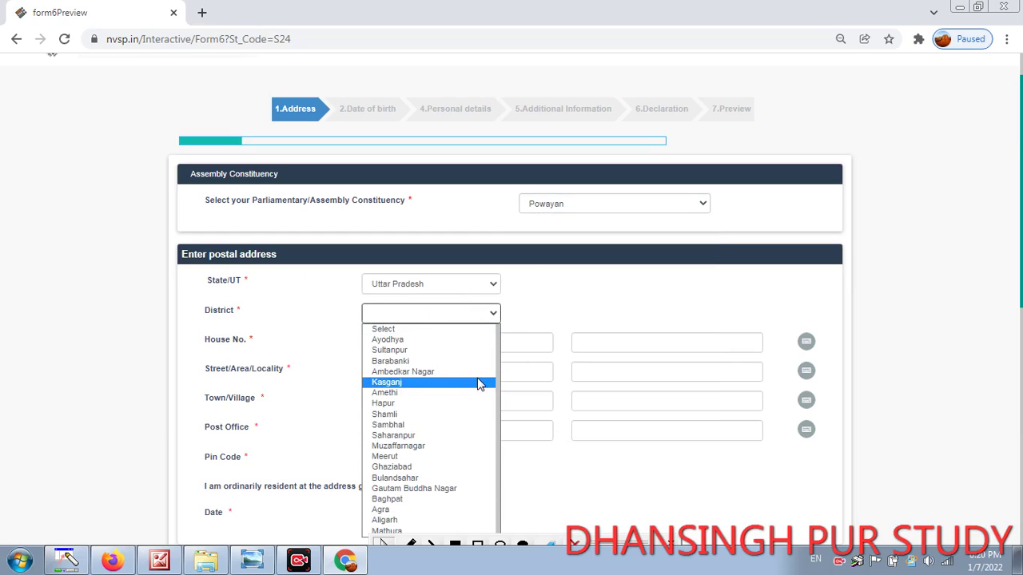
key("Down")
double_click(502, 463)
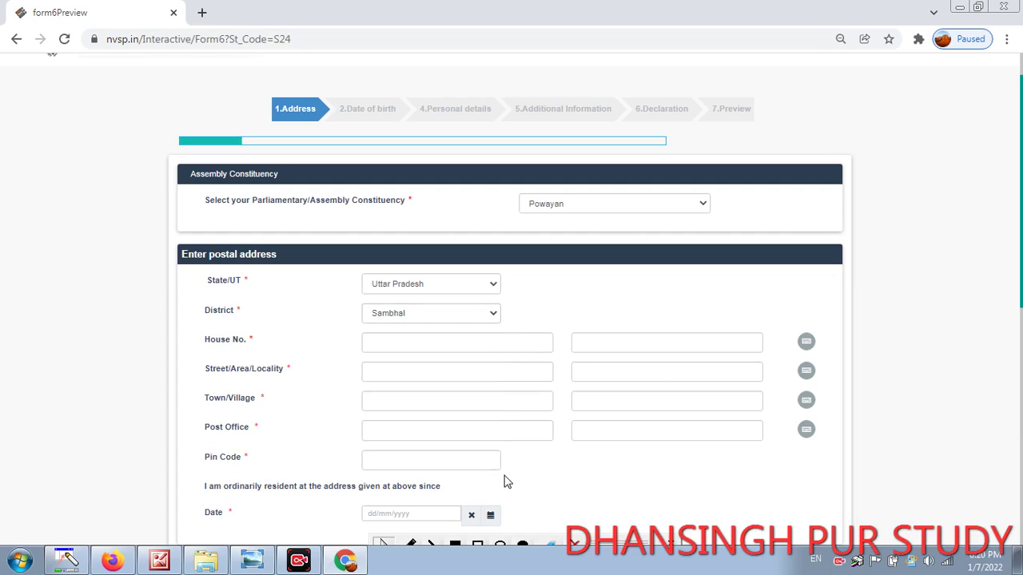
left_click(442, 315)
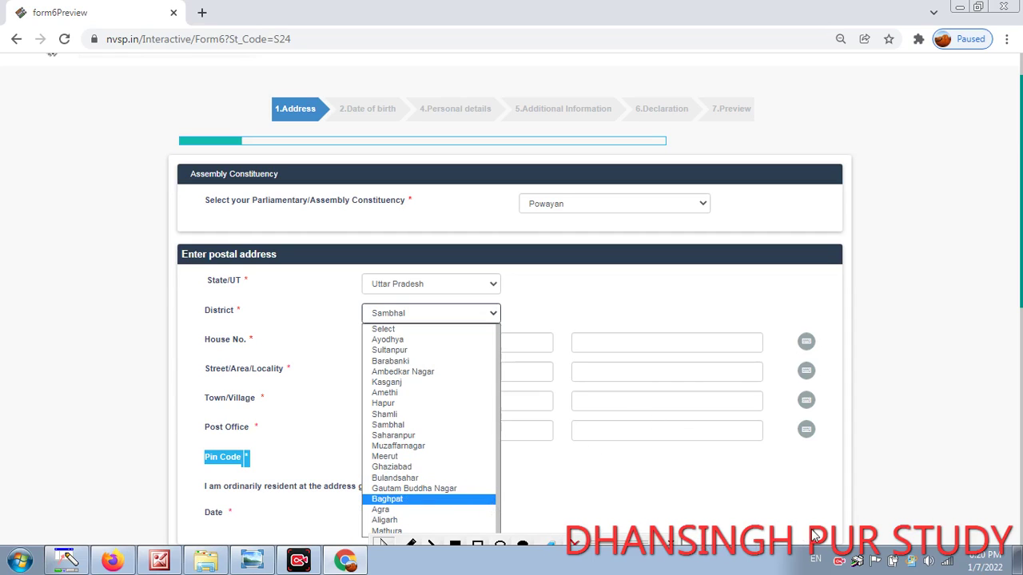
key("Return")
Step: Enter house number 143 and locality gola (गोला) in the English and Hindi fields
left_click(406, 339)
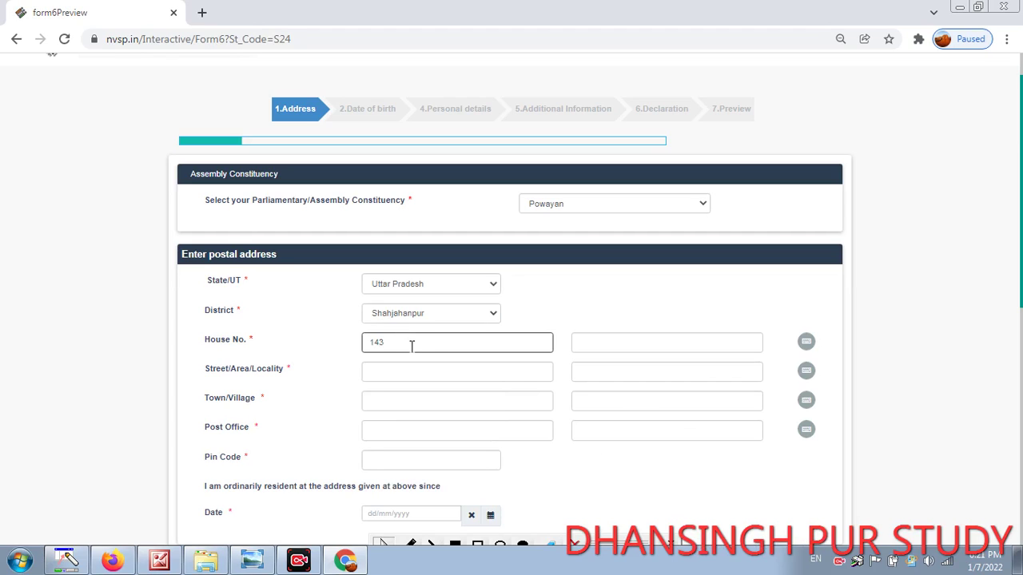
left_click(614, 343)
type("143")
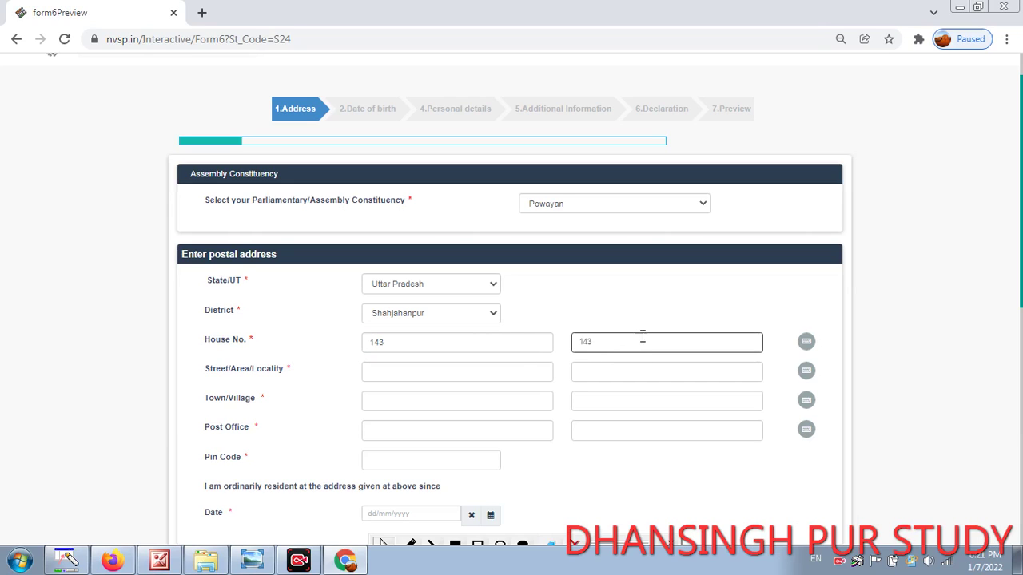
left_click(390, 373)
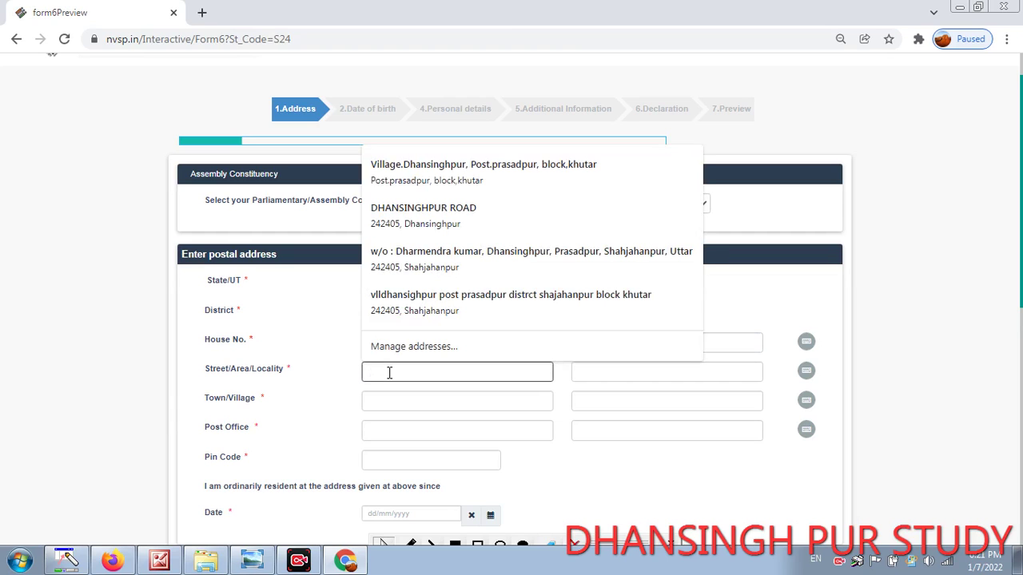
type("go")
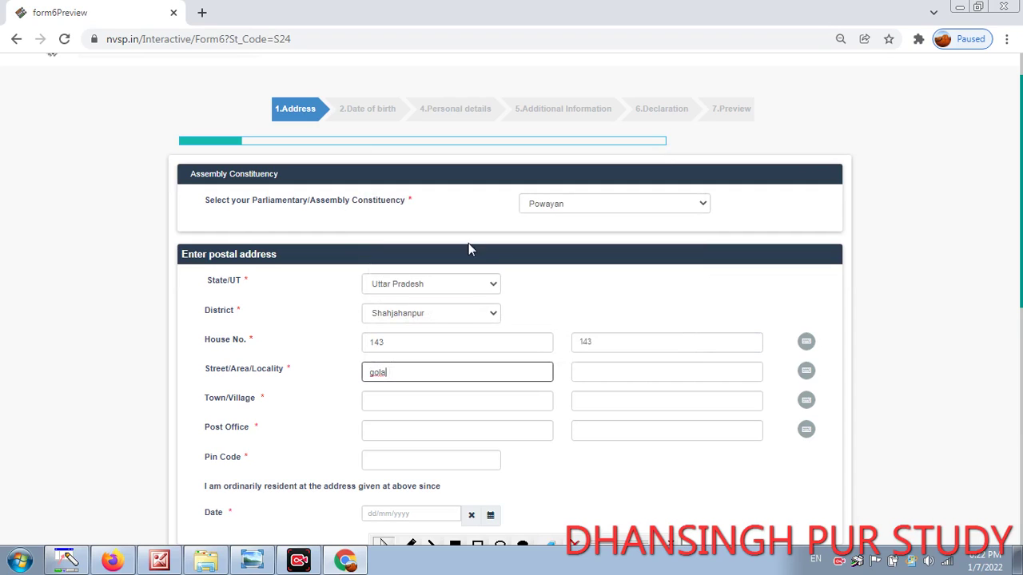
type("la")
left_click(609, 371)
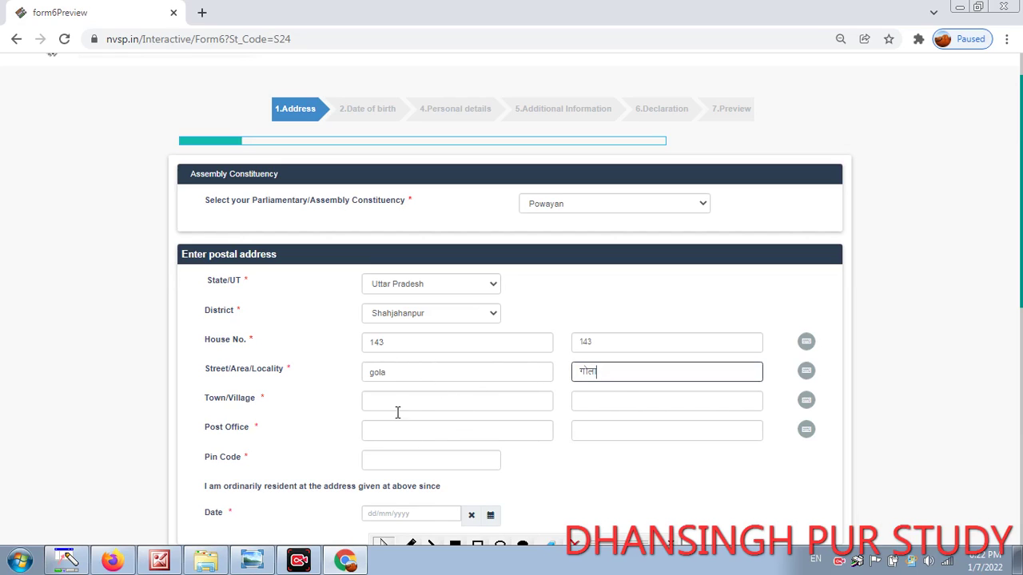
scroll(1020, 297, "down", 1)
left_click_drag(1020, 297, 1020, 376)
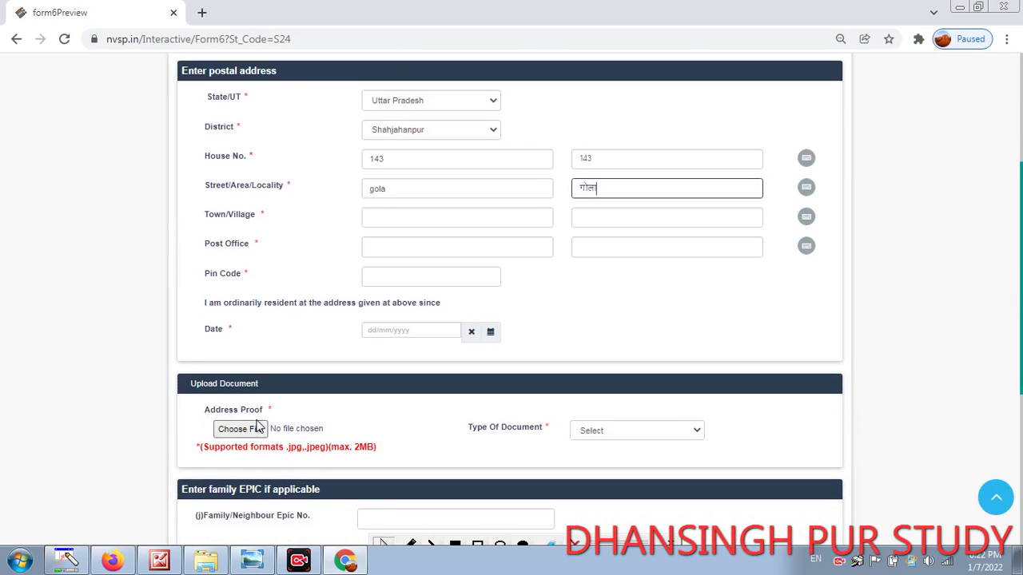
Step: Choose Driving License in the Upload Document section's Type Of Document list
left_click(635, 426)
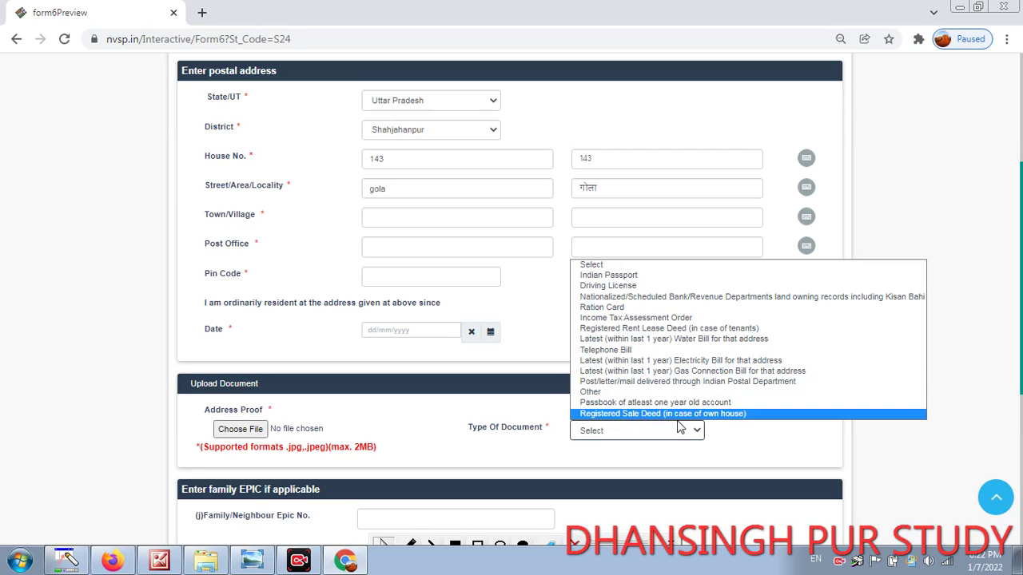
left_click(530, 439)
left_click_drag(531, 440, 562, 441)
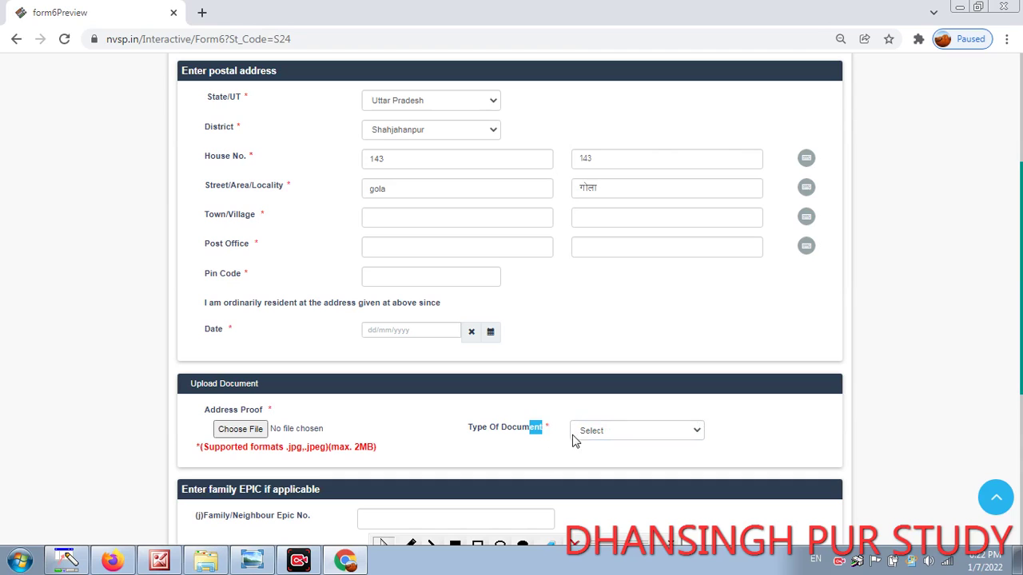
left_click(605, 436)
left_click(517, 412)
scroll(743, 438, "down", 2)
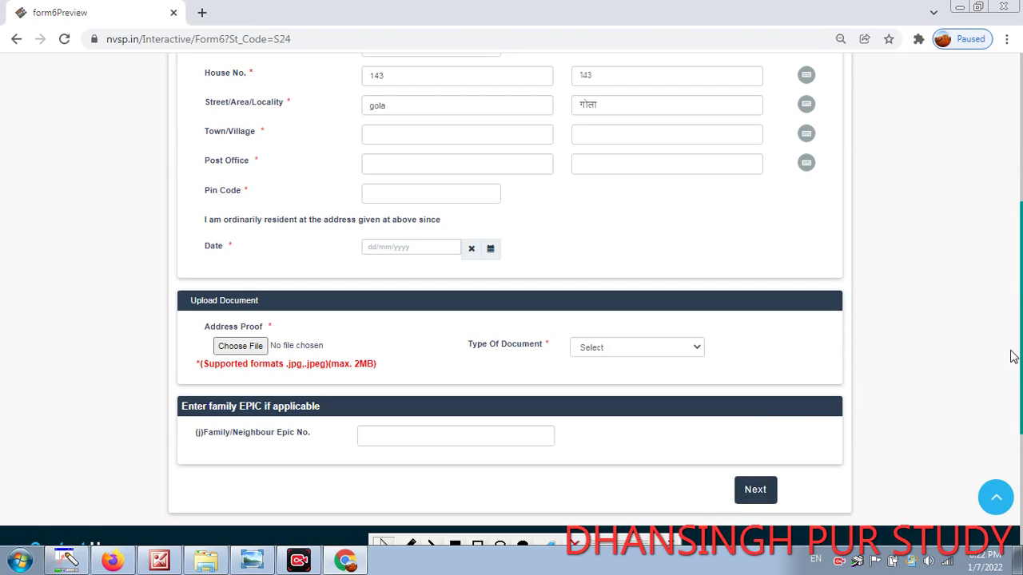
left_click_drag(1019, 371, 1012, 269)
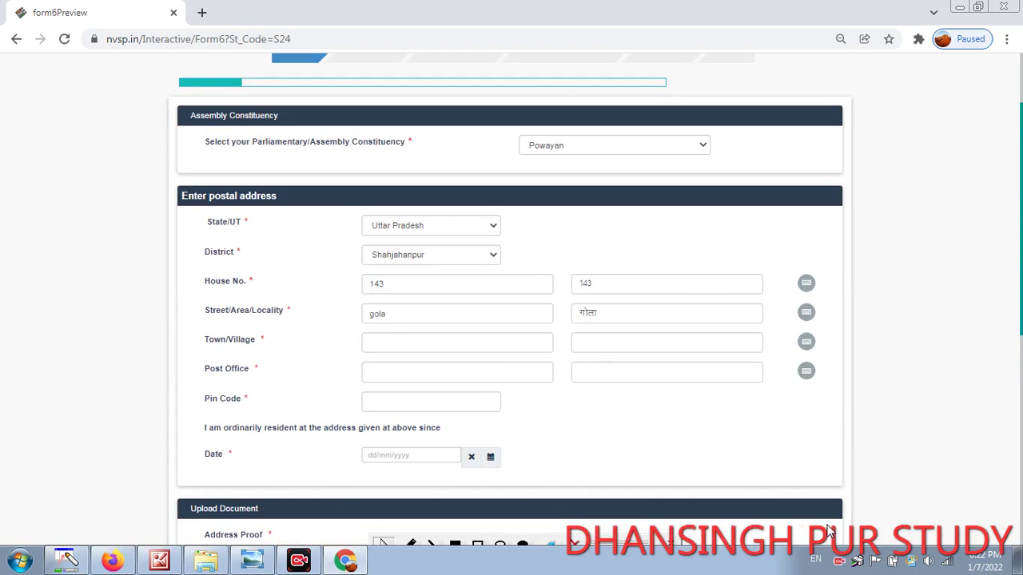
scroll(826, 528, "down", 1)
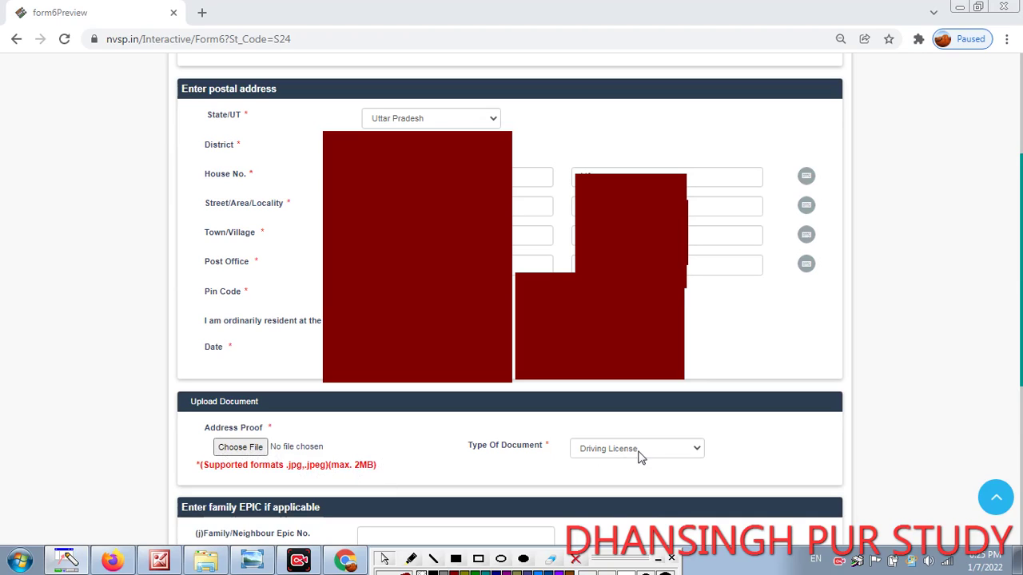
Step: Attach the address proof file with Choose File
left_click(242, 449)
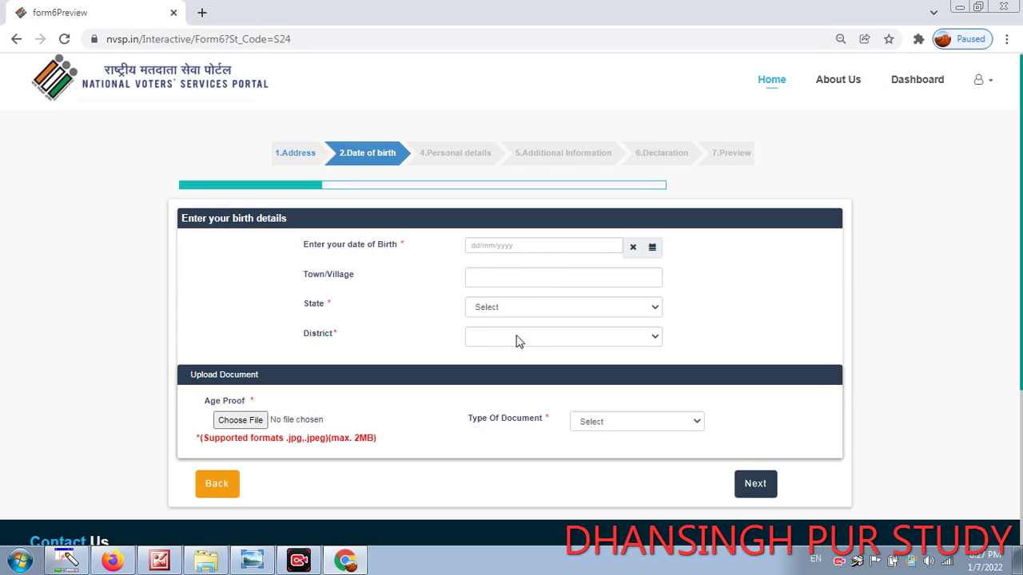
Step: Set Aadhaar as the age-proof document type and download the Age Declaration Form
left_click(641, 423)
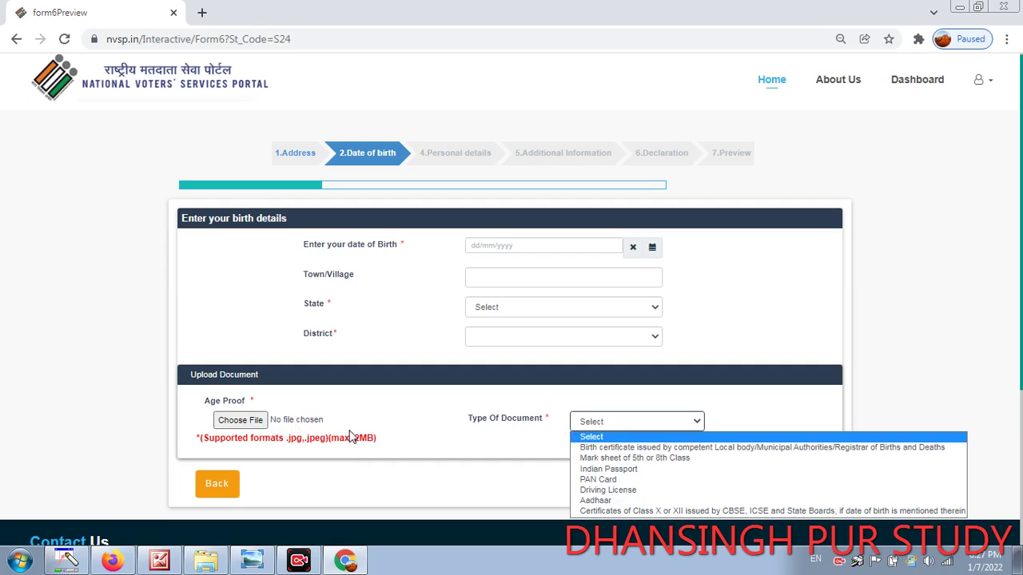
left_click(771, 349)
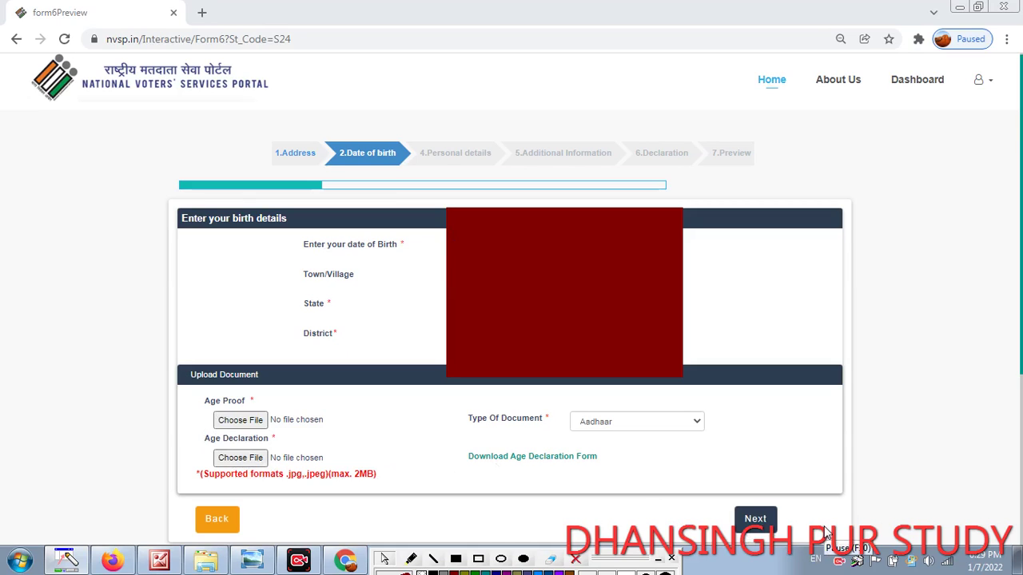
left_click(555, 458)
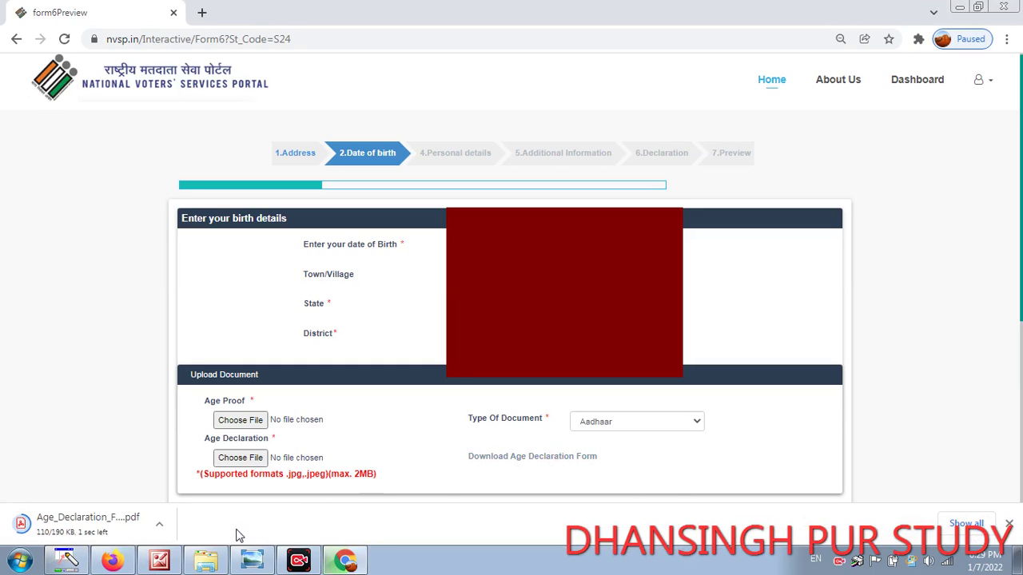
Step: Open Age_Declaration_Form (1).pdf, scroll through the declaration, and pick the marker pen
left_click(140, 530)
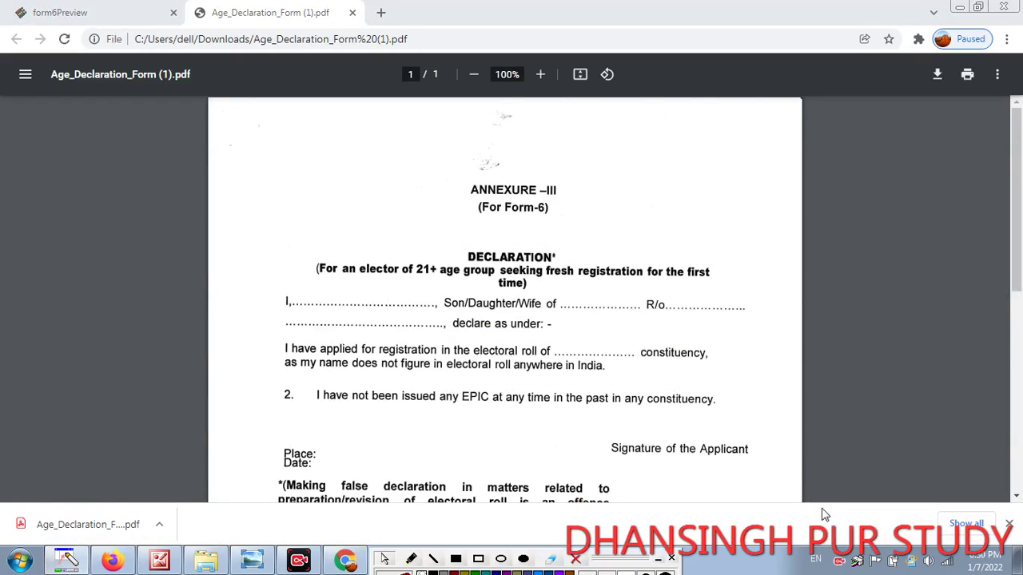
mouse_move(1019, 206)
left_mouse_down()
mouse_move(1013, 375)
mouse_move(1017, 209)
left_mouse_up()
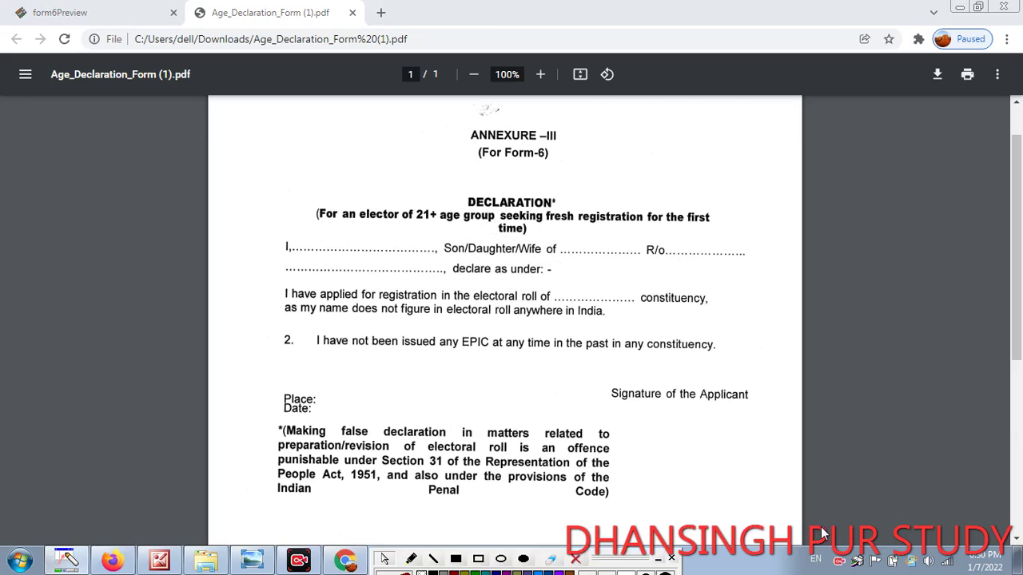
left_click(410, 558)
Step: Mark the name, parent, residence and constituency blanks of the declaration in red
mouse_move(327, 235)
left_mouse_down()
mouse_move(329, 244)
mouse_move(376, 247)
mouse_move(382, 235)
left_mouse_up()
mouse_move(563, 244)
left_mouse_down()
mouse_move(577, 253)
mouse_move(590, 238)
left_mouse_up()
left_click(595, 251)
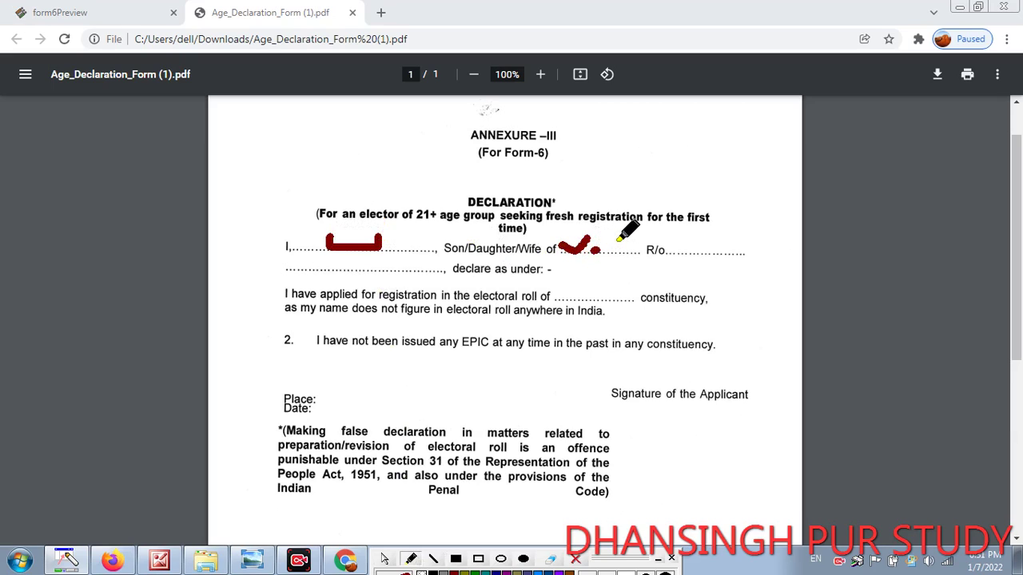
left_click_drag(668, 244, 702, 238)
left_click_drag(305, 266, 383, 278)
mouse_move(576, 286)
left_mouse_down()
mouse_move(587, 302)
mouse_move(609, 283)
left_mouse_up()
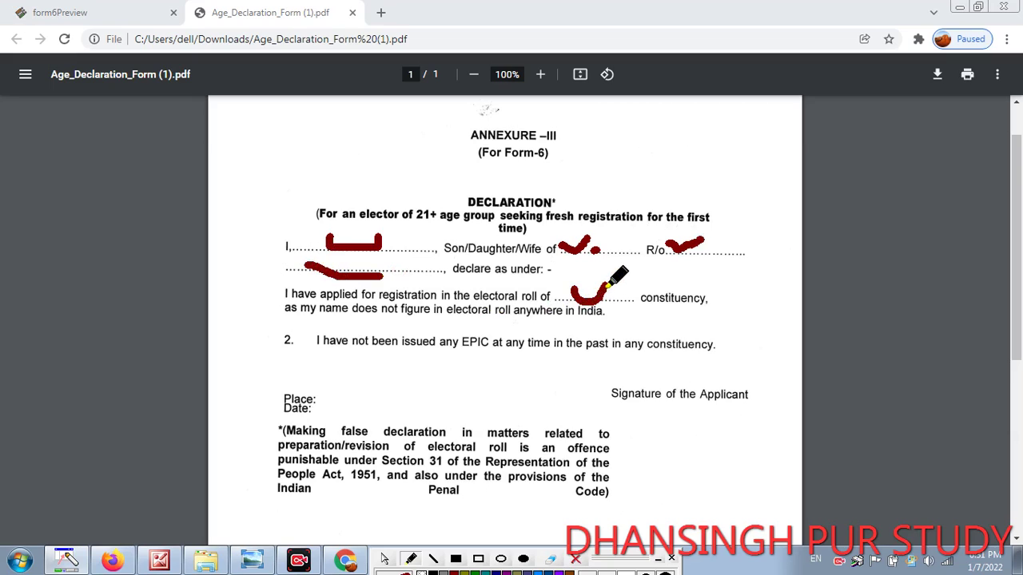
Step: Mark the place, date and signature blanks, then return to the Form 6 tab
left_click_drag(318, 400, 366, 411)
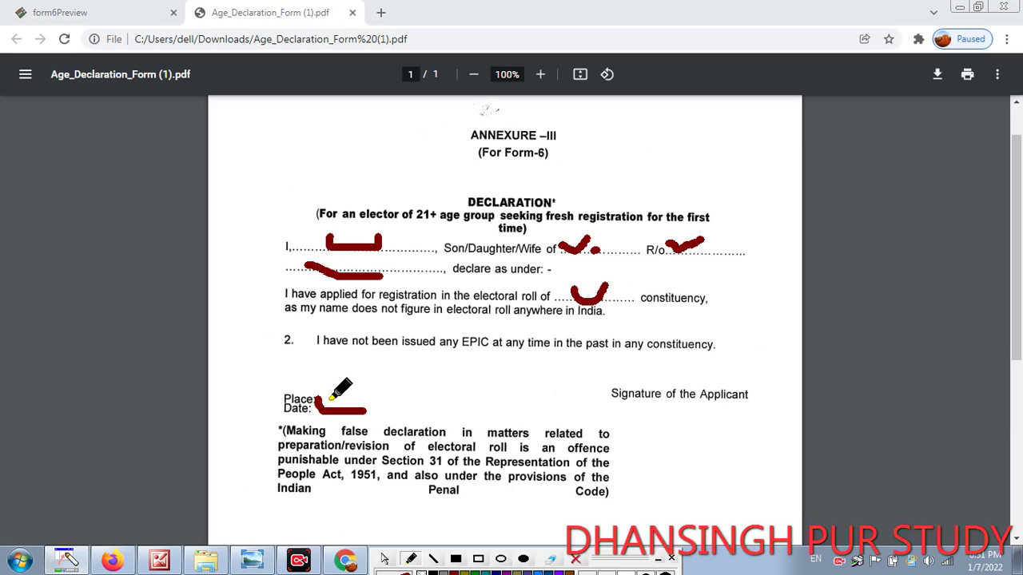
left_click_drag(325, 401, 371, 420)
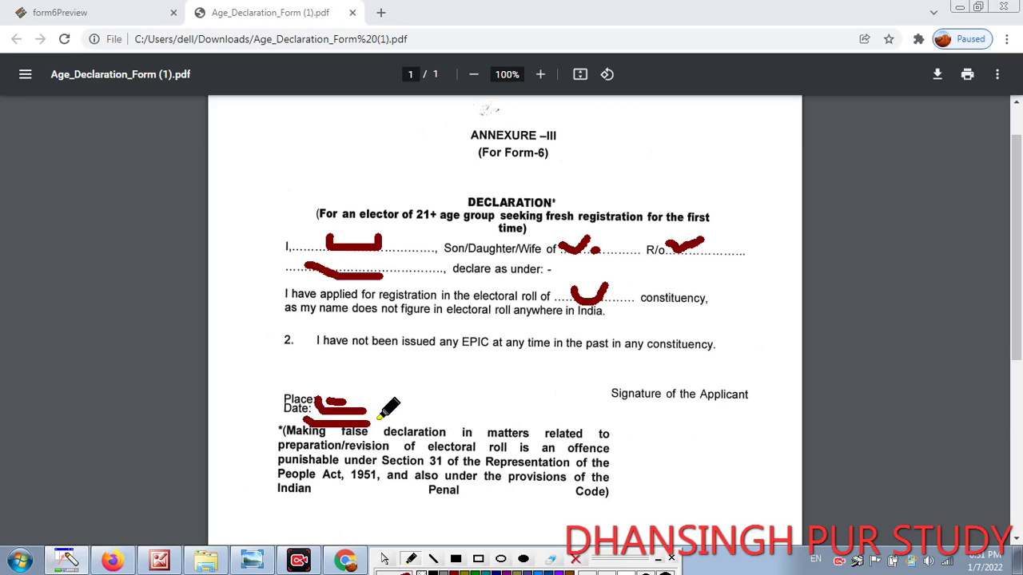
left_click_drag(671, 369, 705, 366)
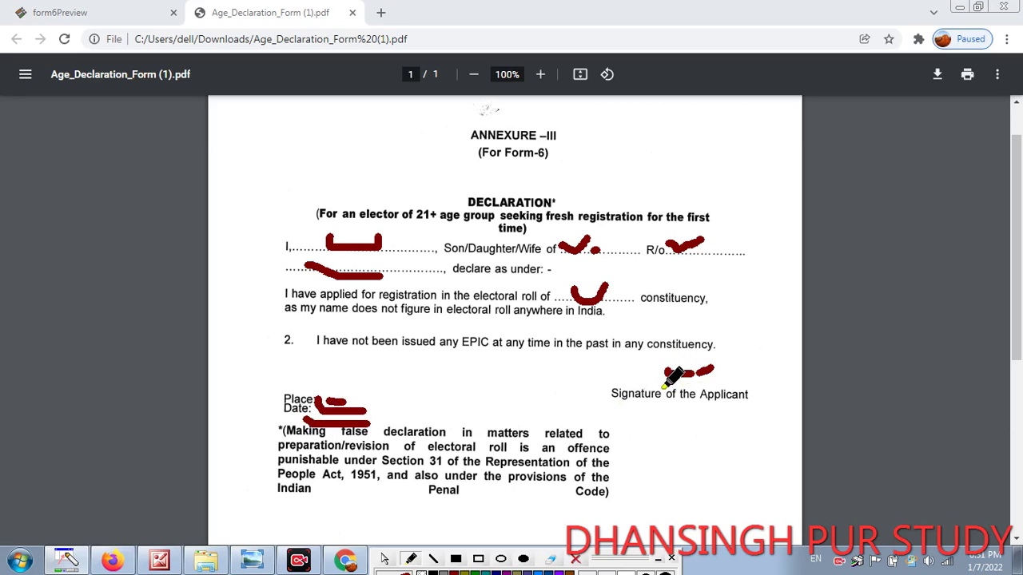
left_click_drag(660, 398, 679, 412)
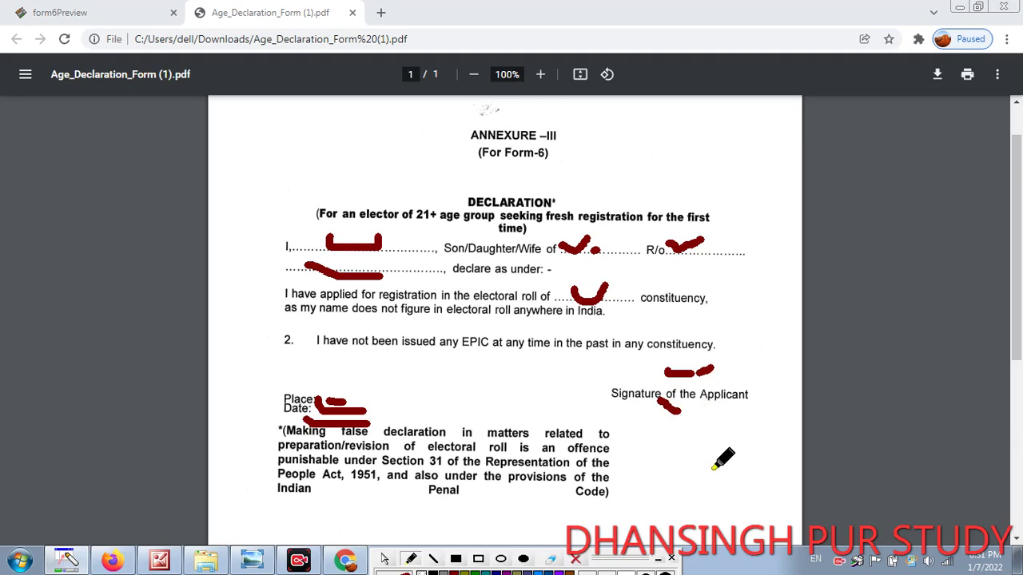
left_click(384, 560)
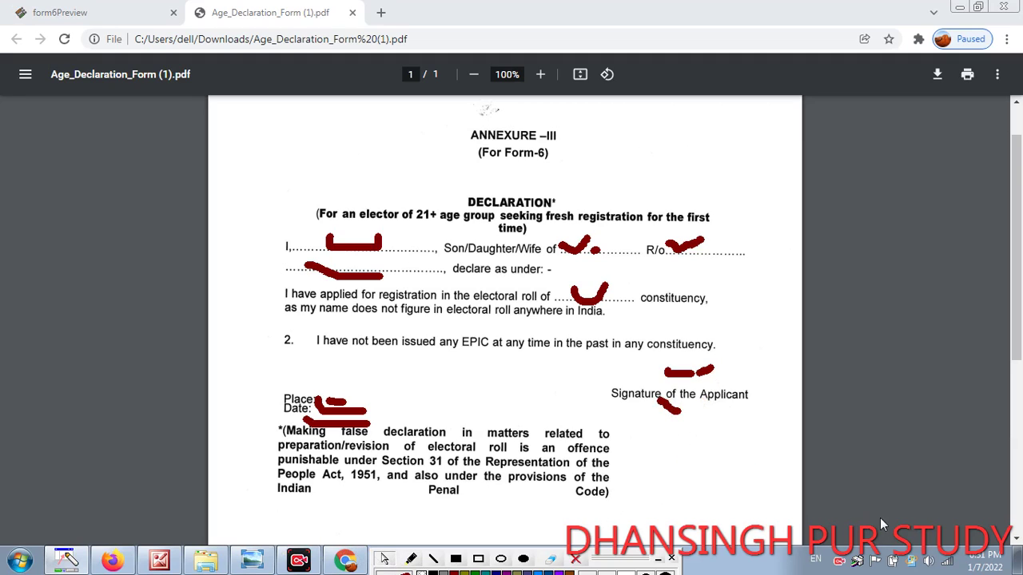
key("ctrl+shift+Tab")
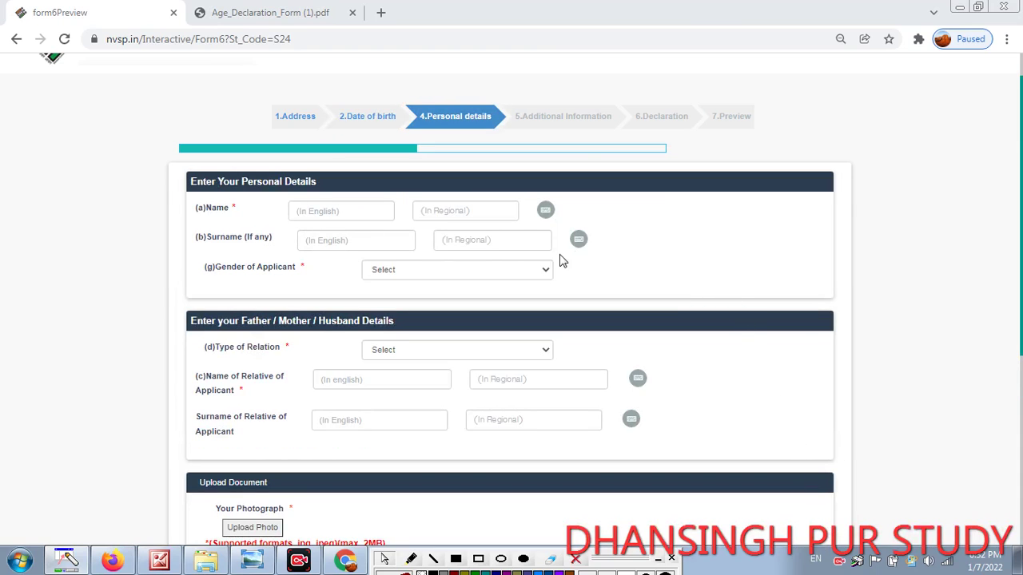
Step: Review the Gender and Type of Relation dropdown options, leaving both unchanged
mouse_move(1020, 214)
left_mouse_down()
mouse_move(1021, 296)
mouse_move(1021, 216)
left_mouse_up()
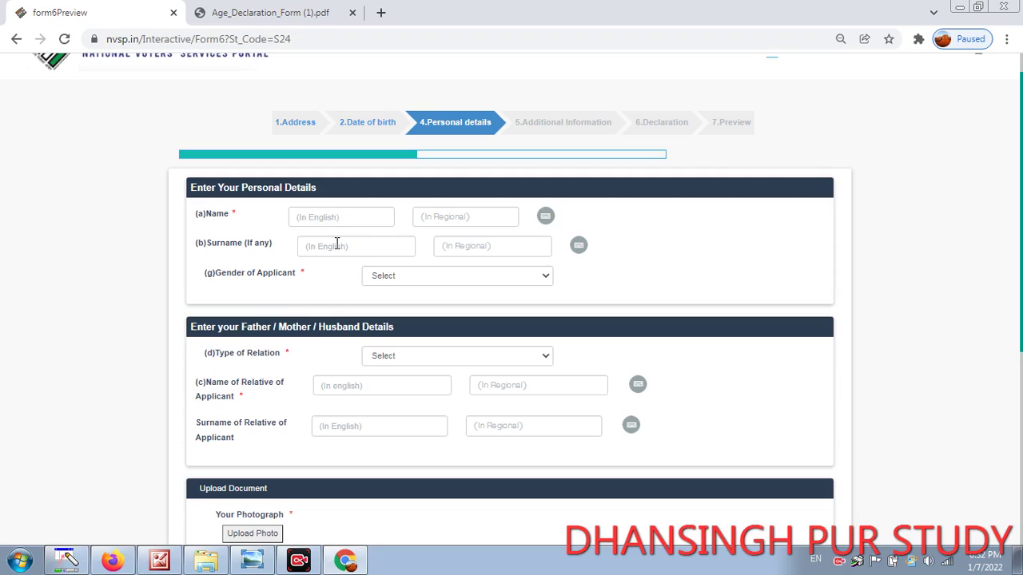
left_click(426, 274)
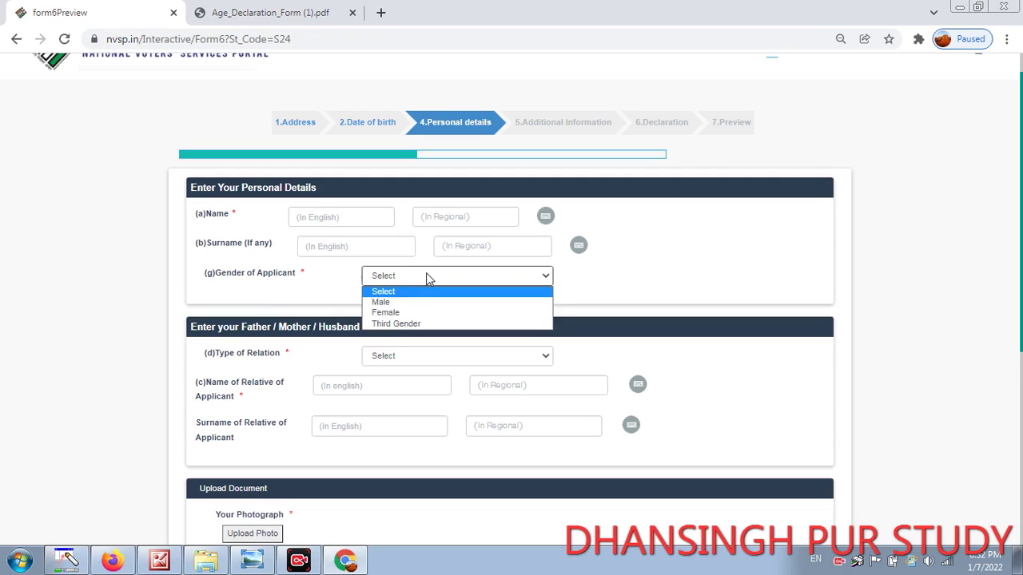
left_click(332, 295)
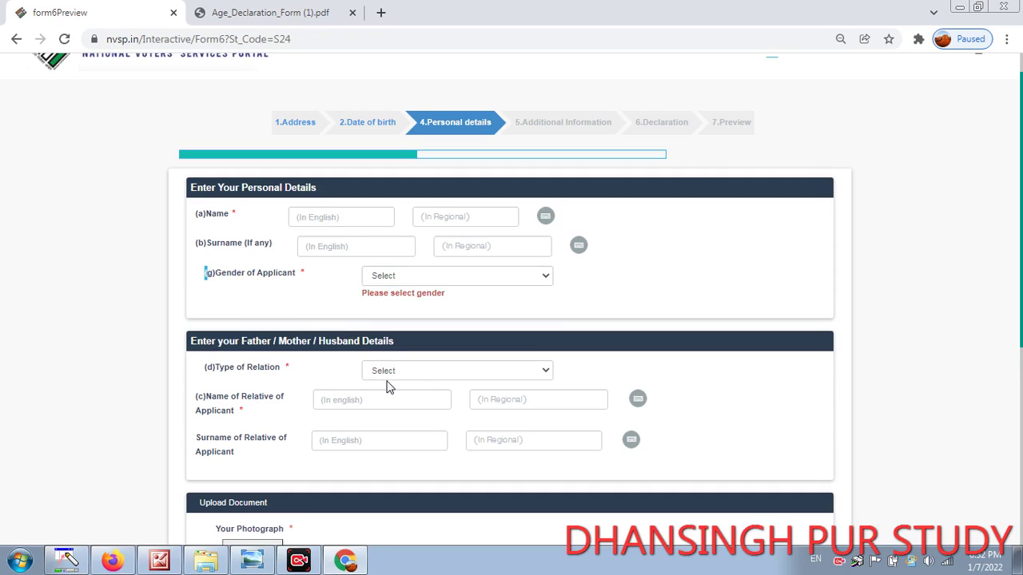
left_click(428, 372)
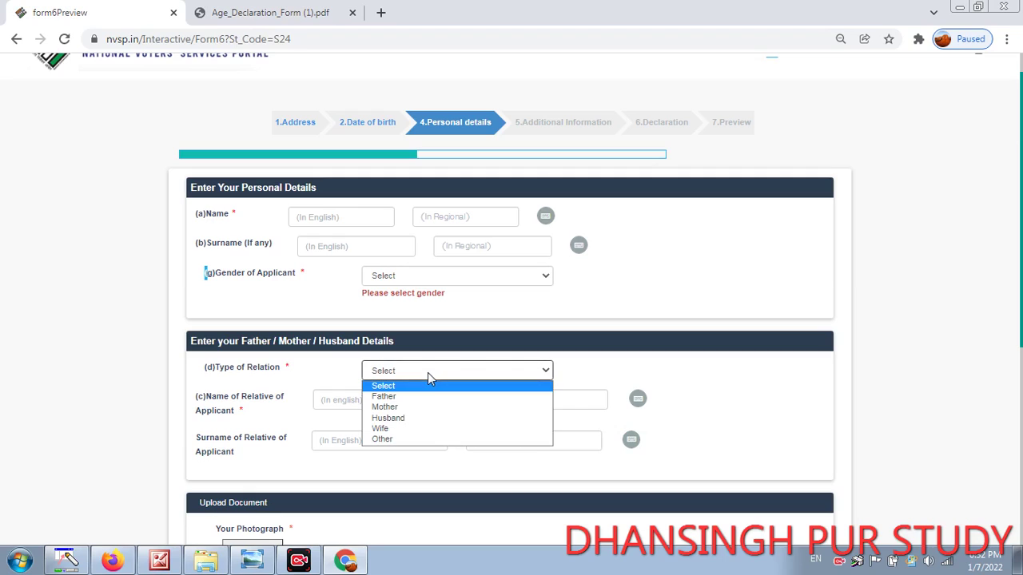
left_click(339, 367)
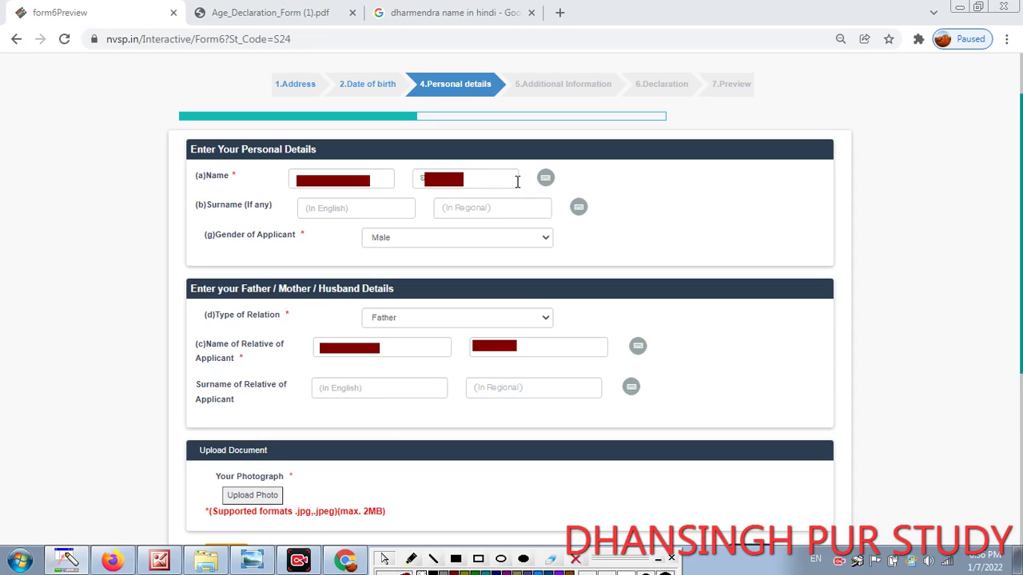
Step: Open and close the Inscript keyboard for both regional names, keeping Male as gender
left_click(545, 180)
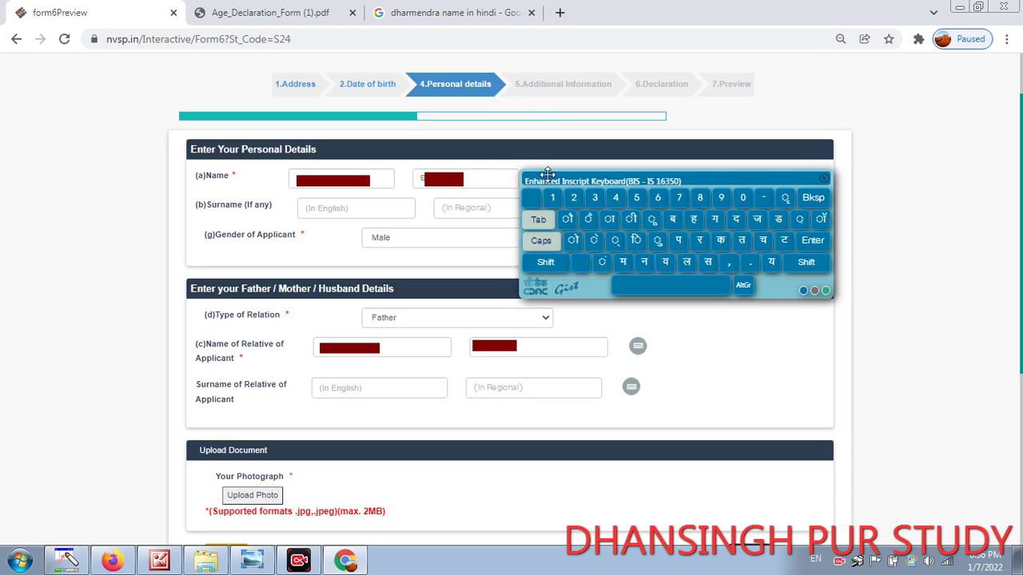
left_click(824, 178)
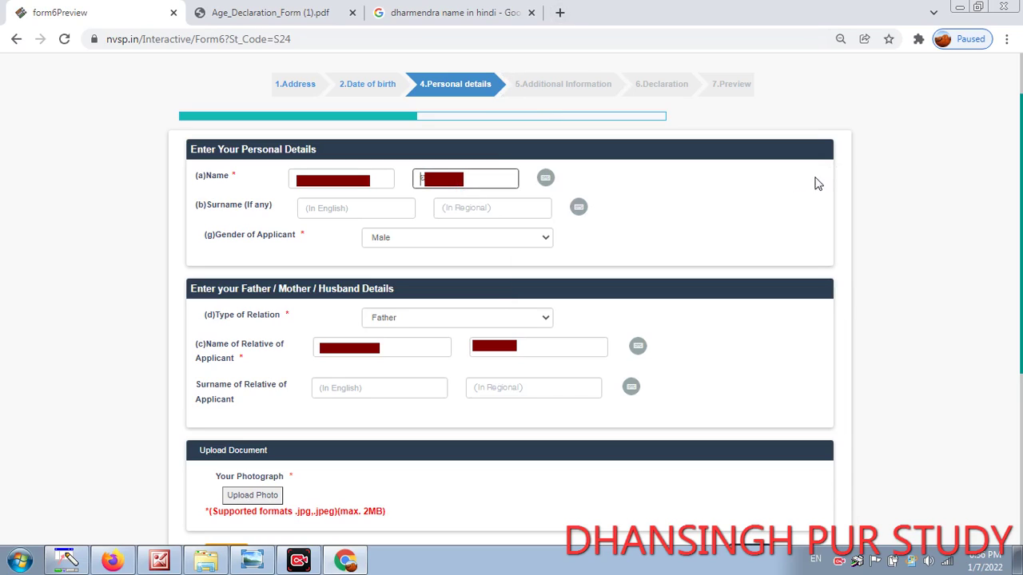
left_click(413, 244)
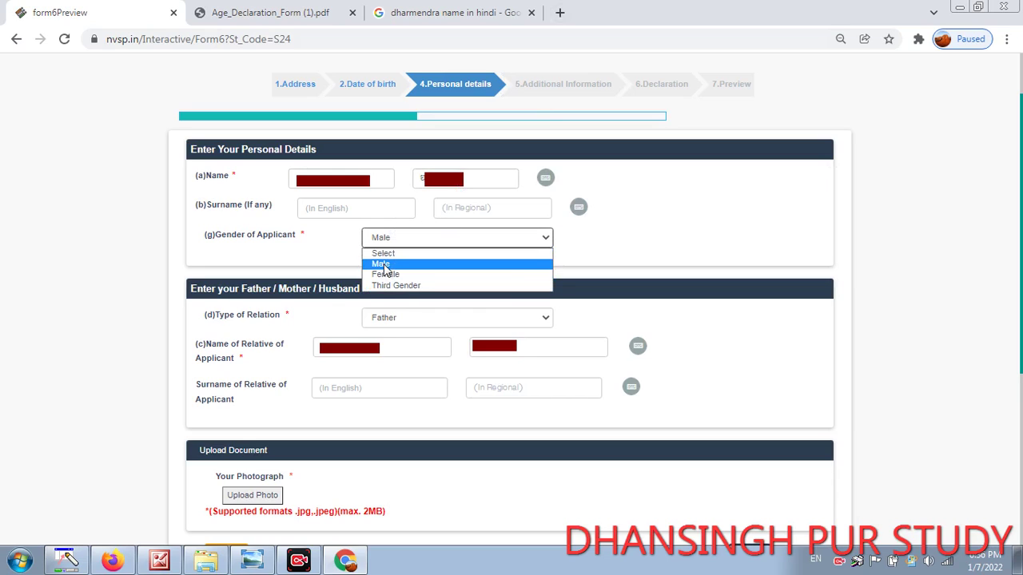
left_click(383, 265)
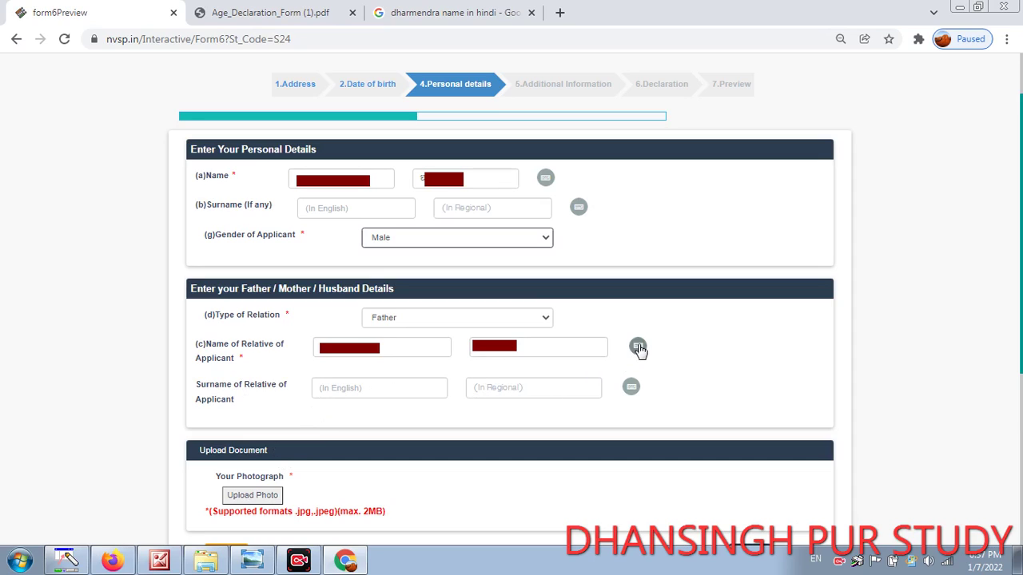
left_click(639, 348)
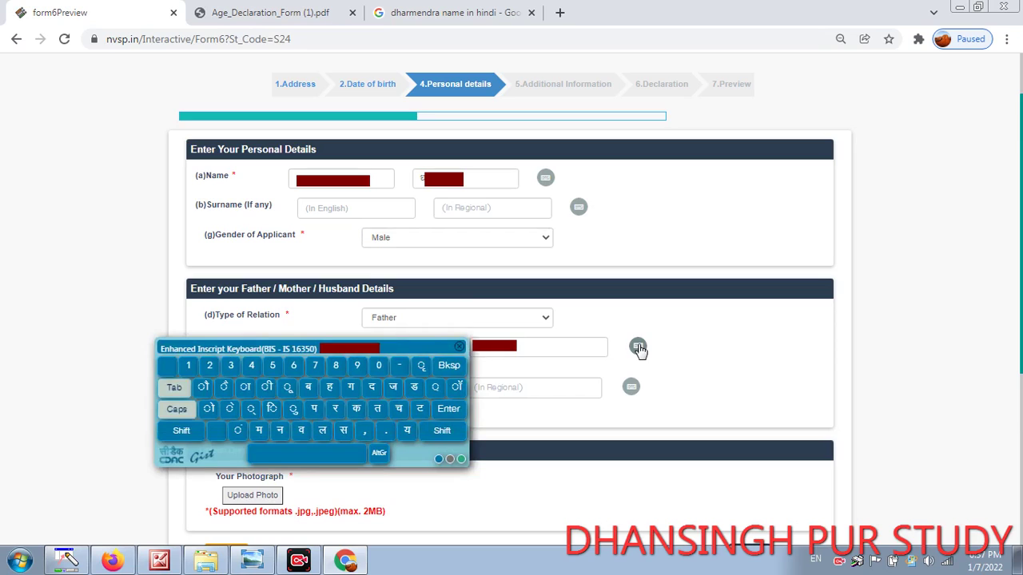
left_click(460, 350)
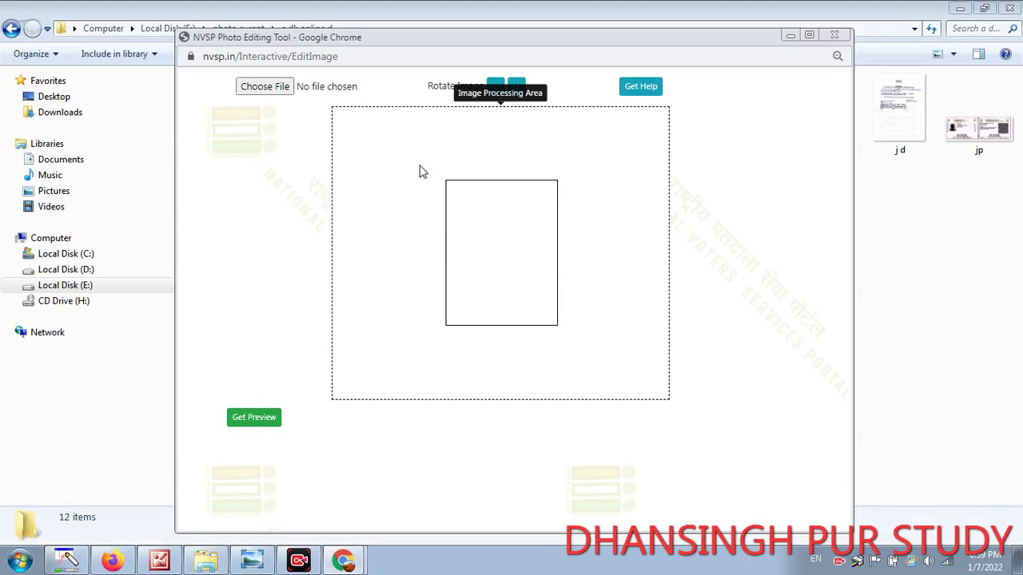
Step: Load a sample photo, fit the face in the crop box, preview it, then reset the tool
left_click(258, 87)
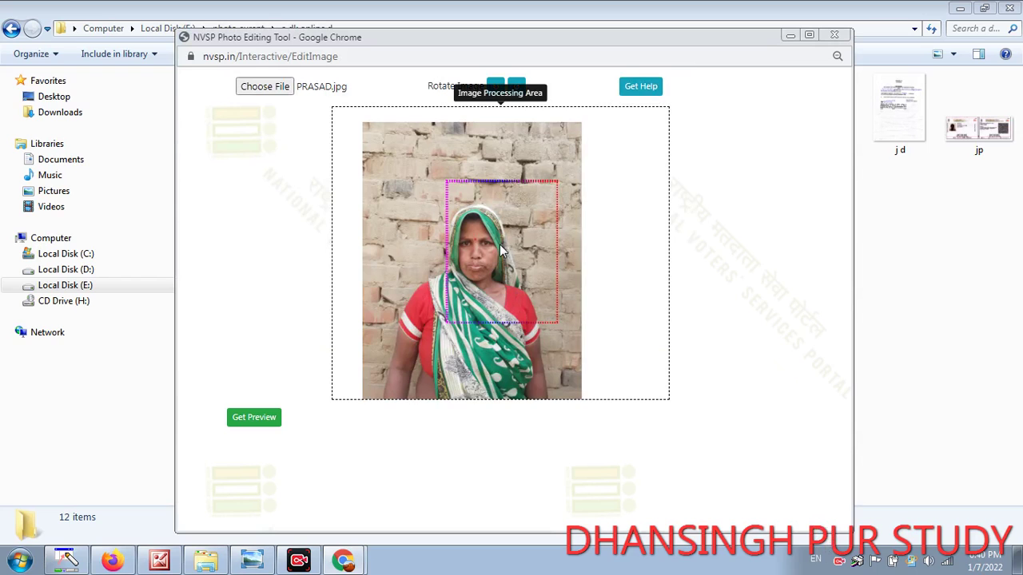
left_click_drag(527, 246, 497, 245)
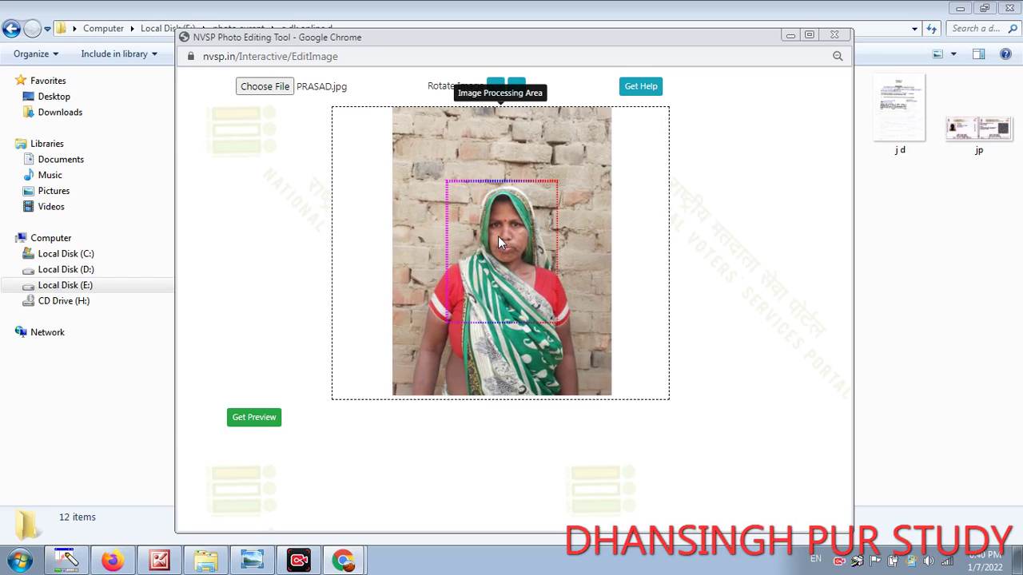
left_click(248, 424)
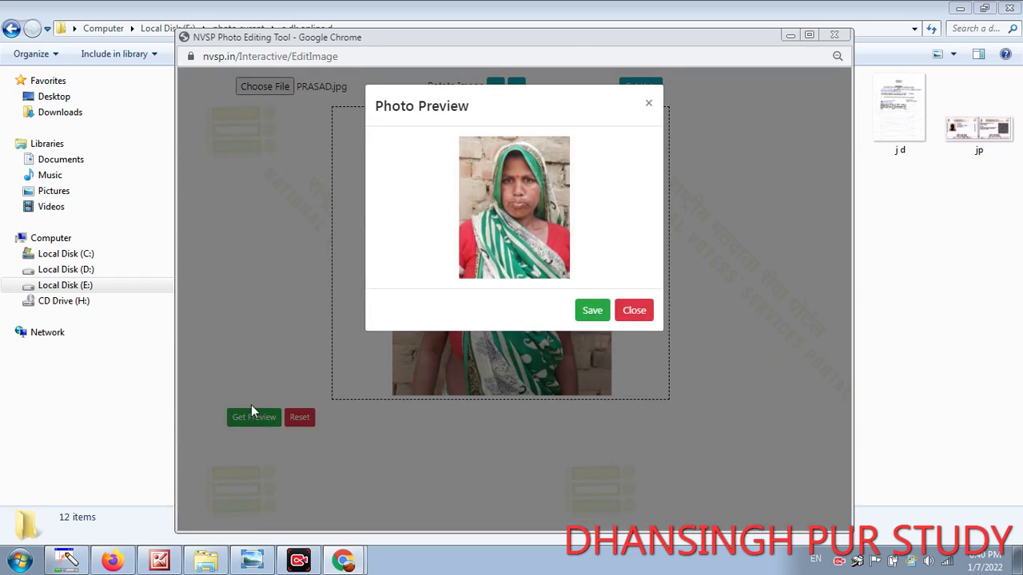
left_click(636, 312)
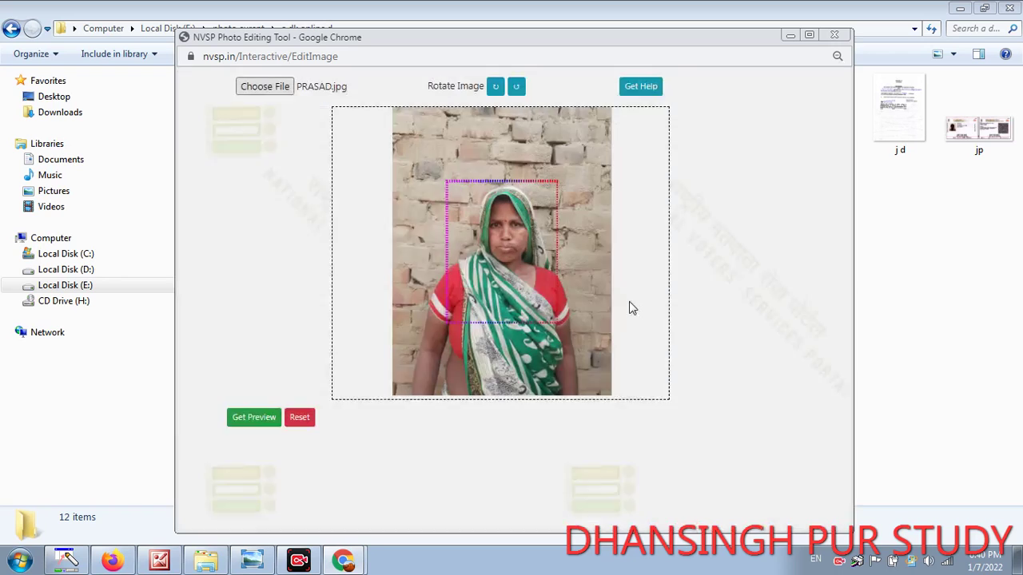
left_click(300, 418)
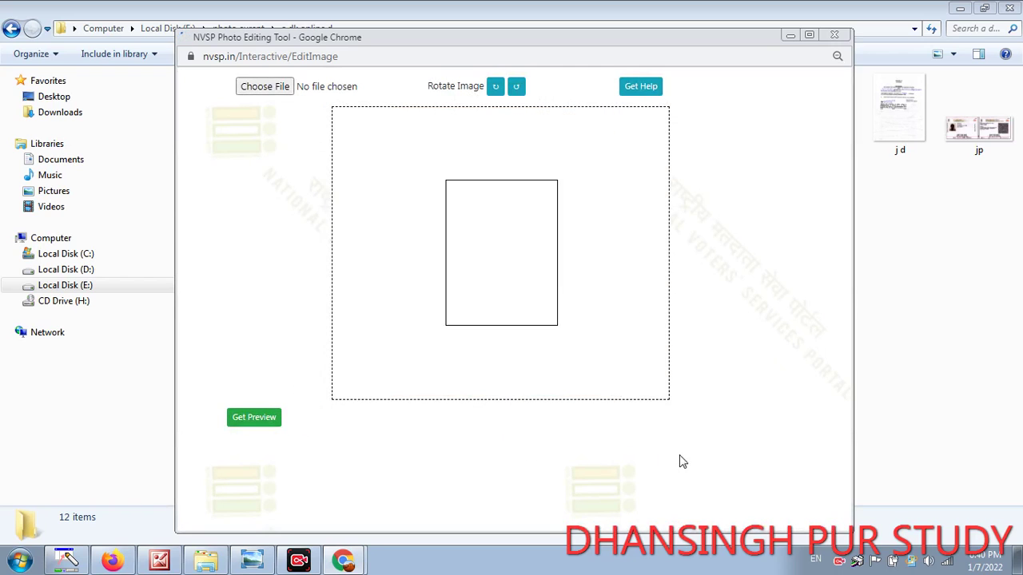